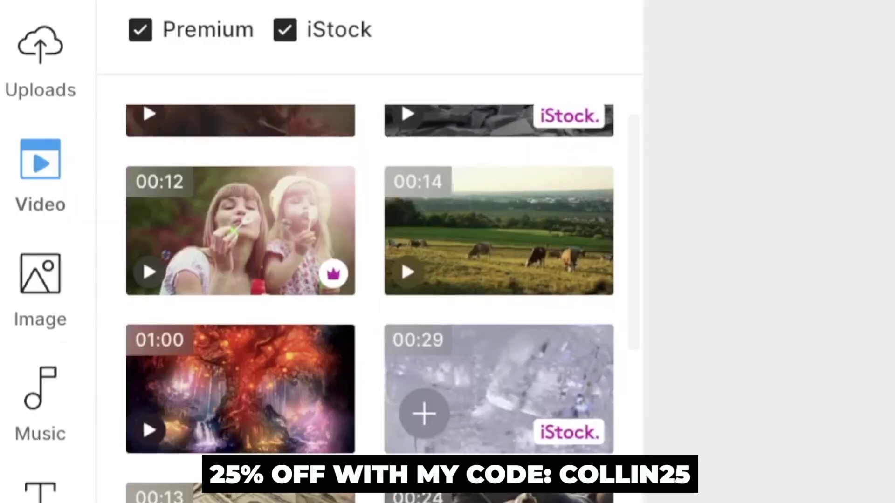
- Open the Templates library showing What's hot, Recently added and intro categories beside the empty project
{"action": "scroll", "coordinate": [370, 303], "scroll_direction": "down", "scroll_amount": 10}
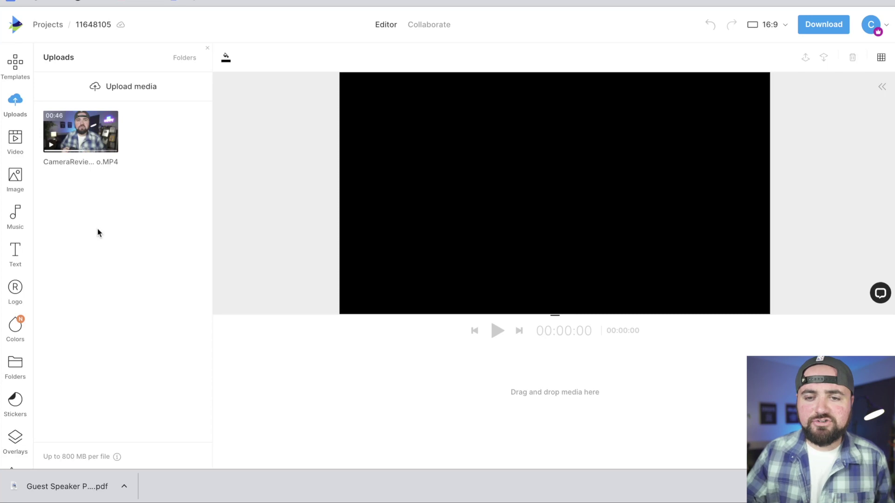
{"action": "left_click", "coordinate": [17, 70]}
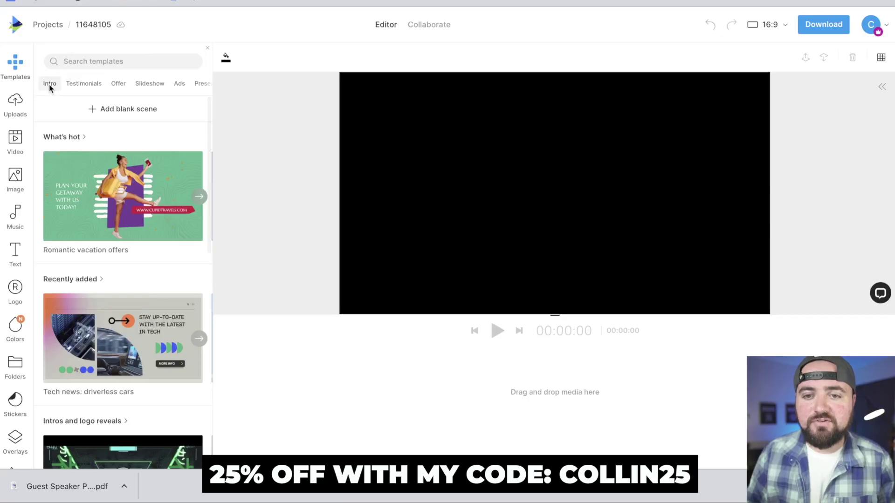
{"action": "type", "text": "intro"}
{"action": "key", "text": "Return"}
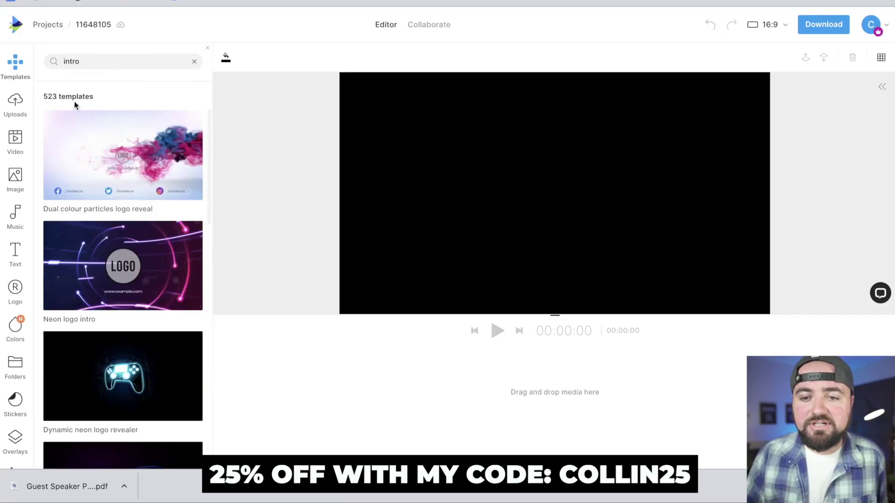
{"action": "mouse_move", "coordinate": [113, 135]}
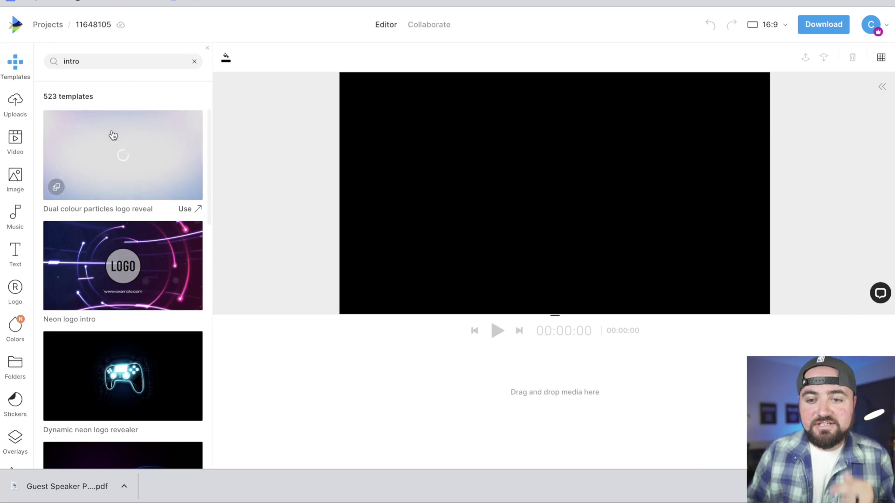
{"action": "mouse_move", "coordinate": [142, 272]}
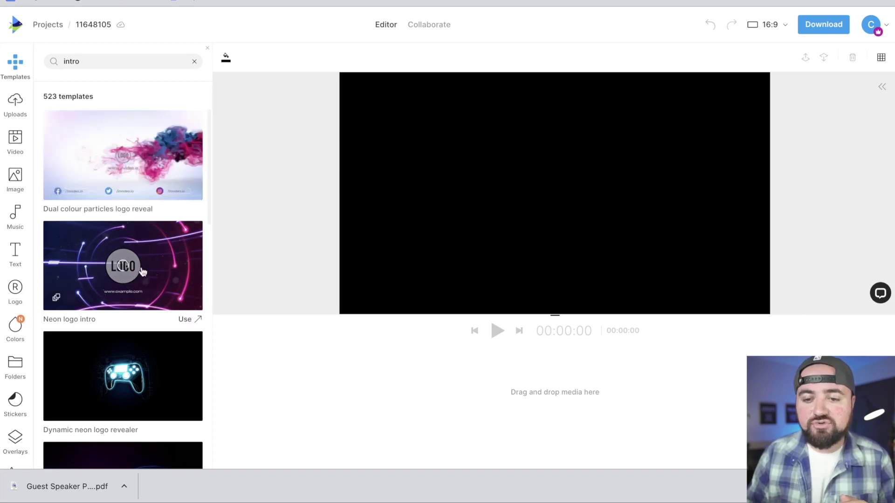
{"action": "scroll", "coordinate": [142, 272], "scroll_direction": "down", "scroll_amount": 8}
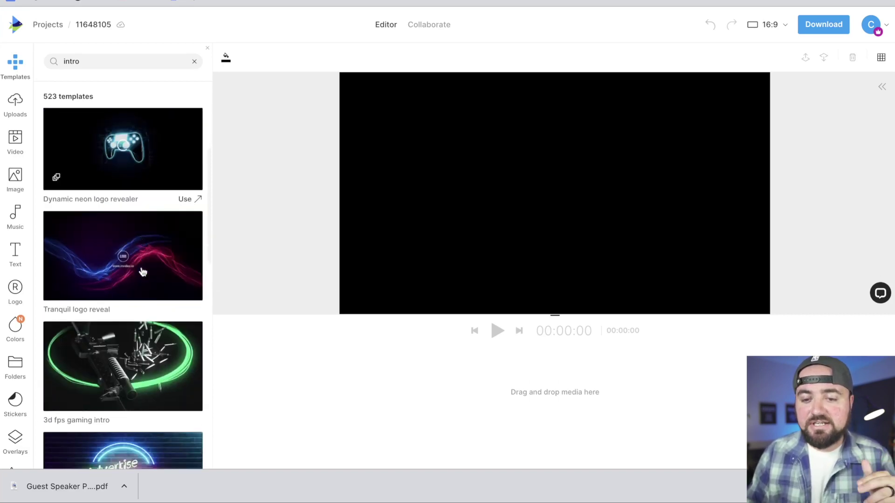
{"action": "scroll", "coordinate": [143, 273], "scroll_direction": "up", "scroll_amount": 8}
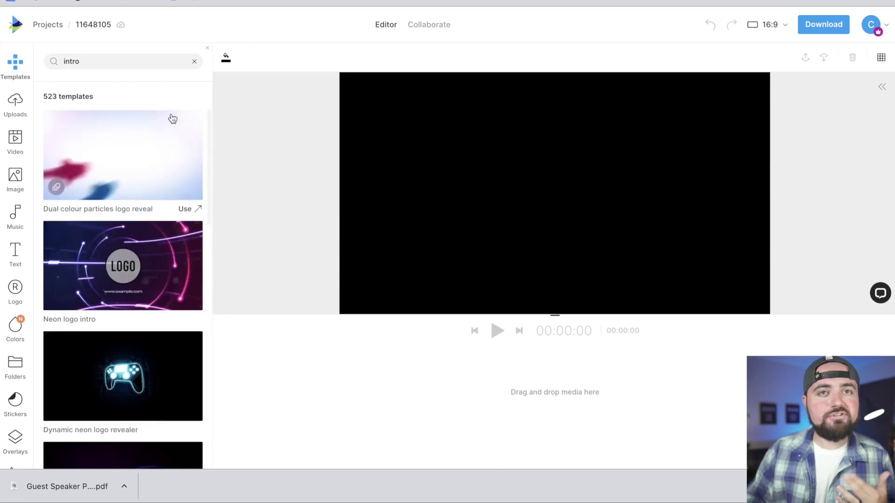
{"action": "left_click", "coordinate": [122, 61]}
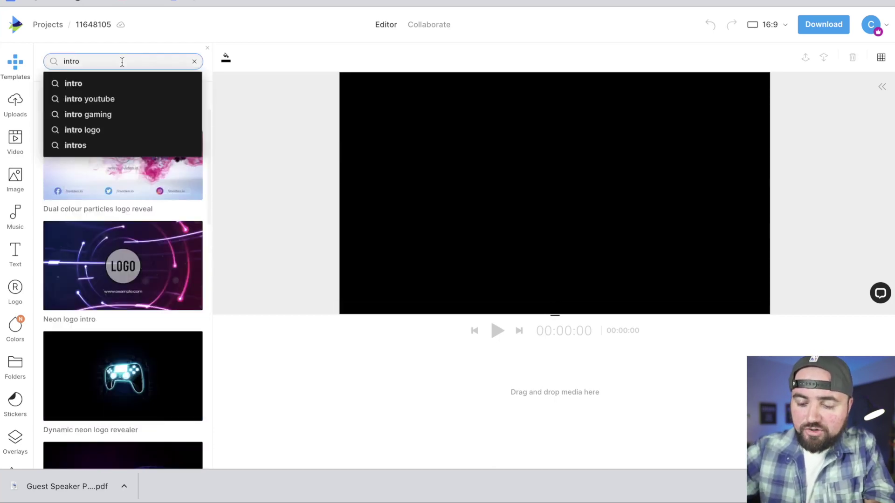
{"action": "key", "text": "Return"}
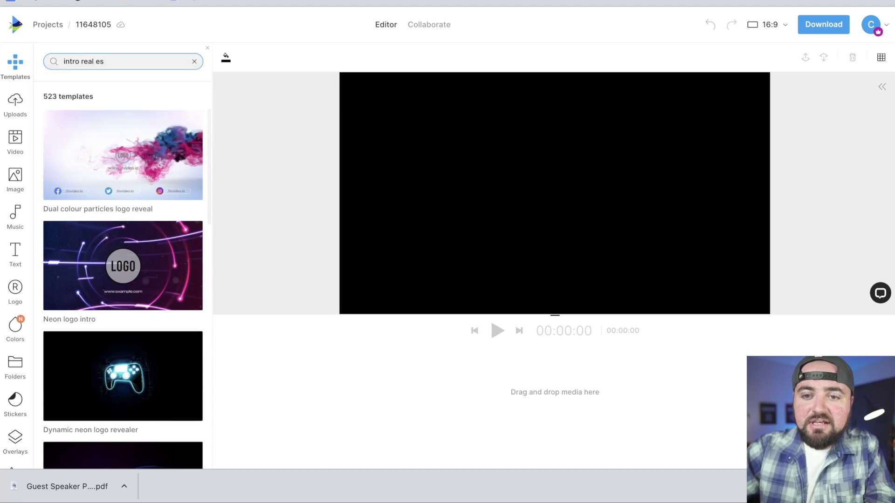
{"action": "type", "text": "intro real estate"}
{"action": "key", "text": "Return"}
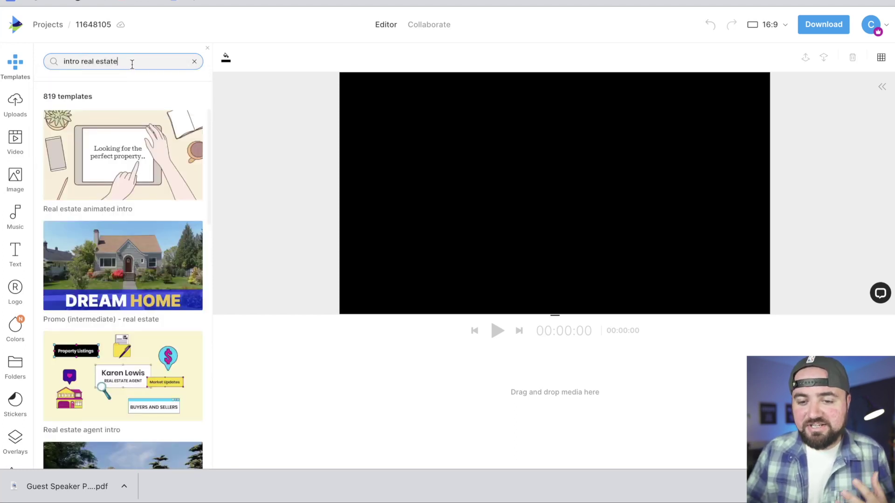
{"action": "scroll", "coordinate": [140, 261], "scroll_direction": "down", "scroll_amount": 3}
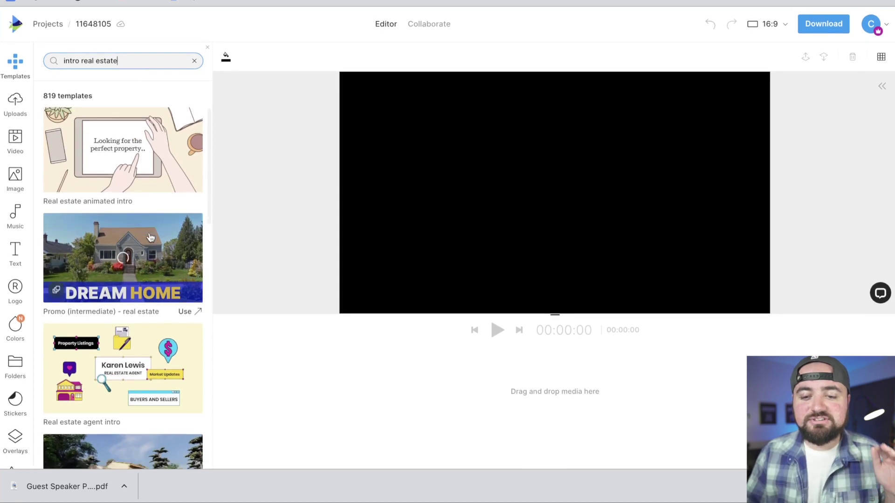
{"action": "scroll", "coordinate": [150, 237], "scroll_direction": "down", "scroll_amount": 8}
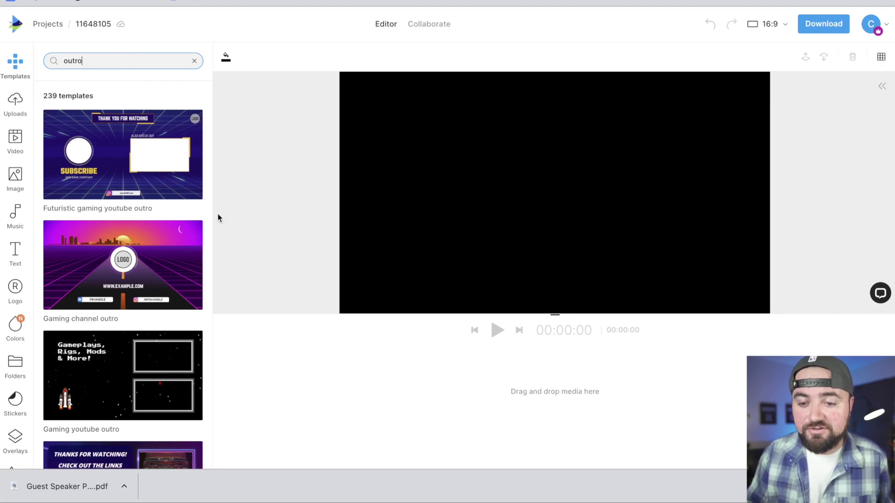
{"action": "scroll", "coordinate": [208, 239], "scroll_direction": "down", "scroll_amount": 3}
{"action": "scroll", "coordinate": [208, 240], "scroll_direction": "down", "scroll_amount": 2}
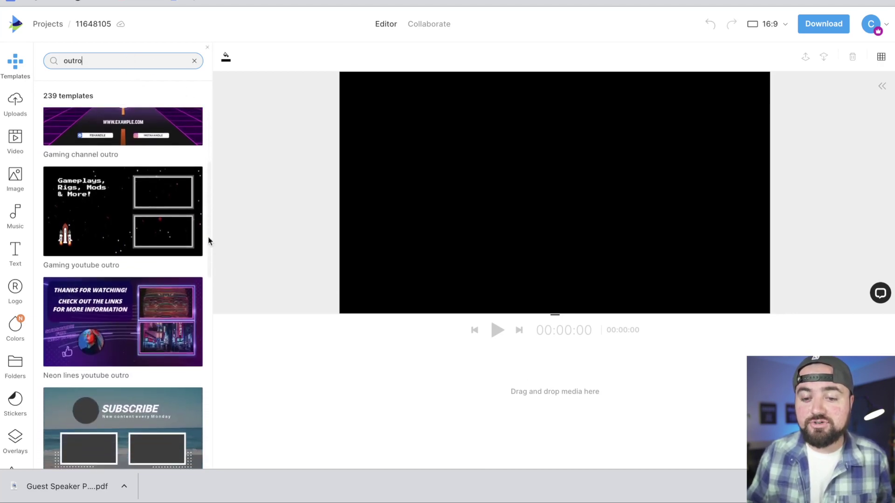
{"action": "mouse_move", "coordinate": [152, 312]}
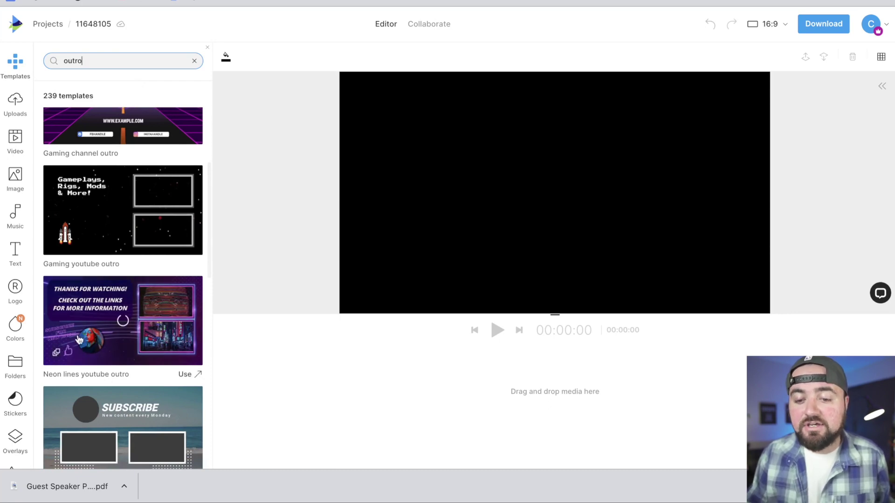
{"action": "scroll", "coordinate": [140, 305], "scroll_direction": "down", "scroll_amount": 3}
{"action": "mouse_move", "coordinate": [120, 315]}
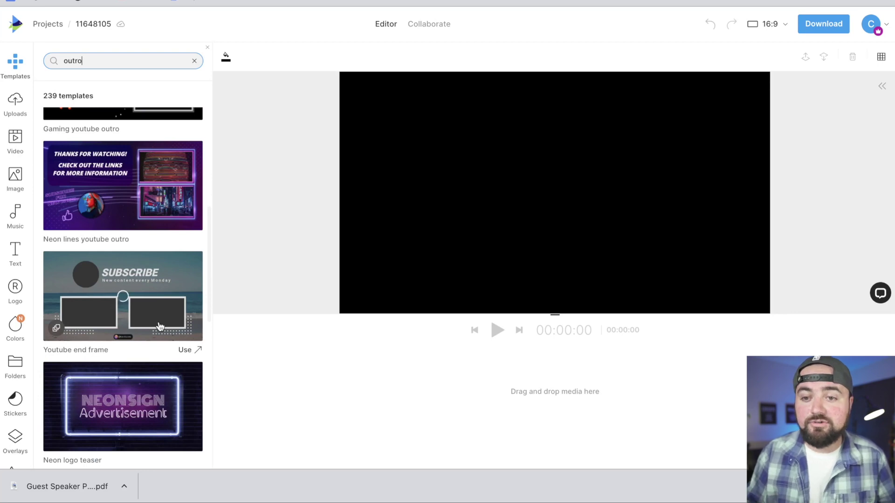
{"action": "scroll", "coordinate": [159, 325], "scroll_direction": "up", "scroll_amount": 7}
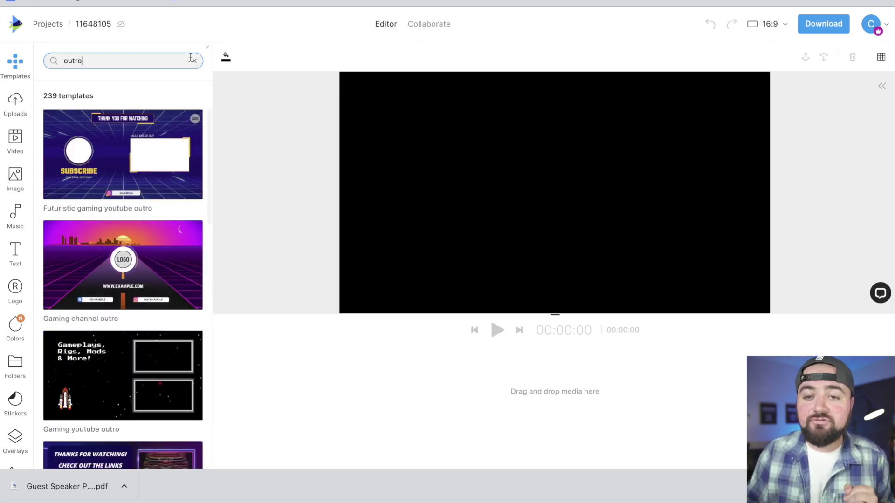
{"action": "left_click", "coordinate": [195, 62]}
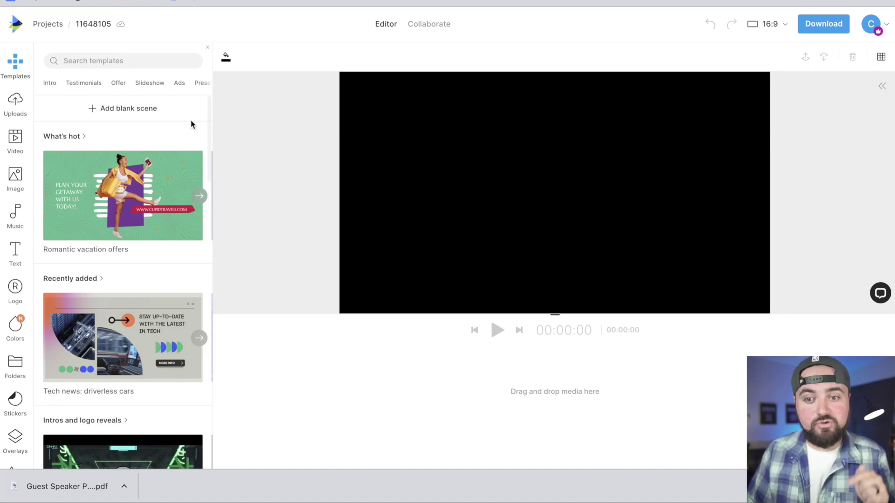
{"action": "left_click", "coordinate": [11, 117]}
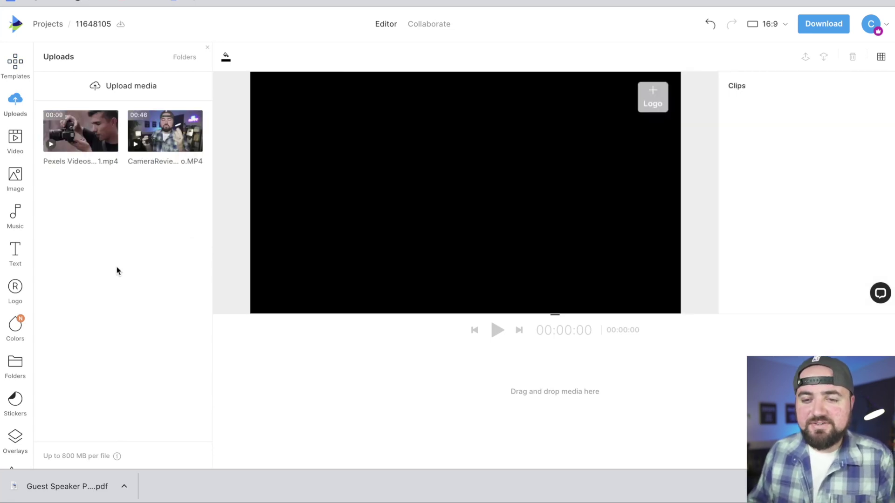
- Trim the CameraReview upload to 00:06:12–00:39:93 and add it to the timeline as Media 1
{"action": "left_click", "coordinate": [162, 139]}
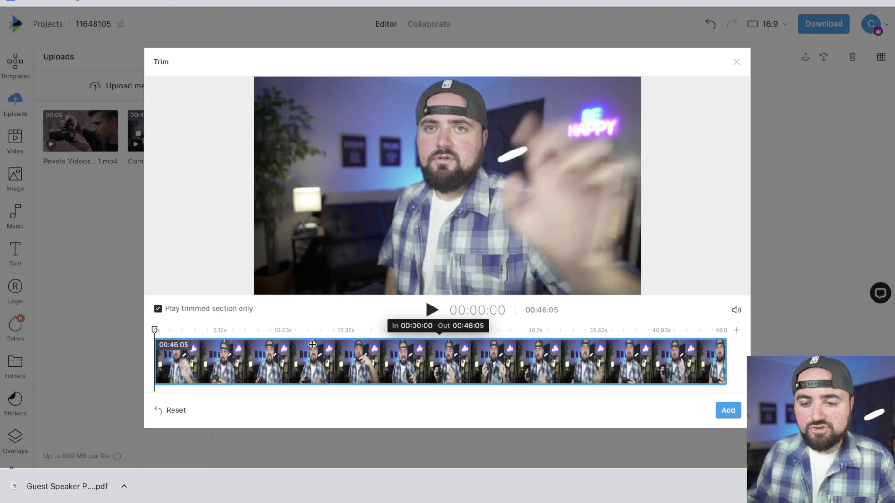
{"action": "left_click_drag", "start_coordinate": [157, 365], "coordinate": [232, 372]}
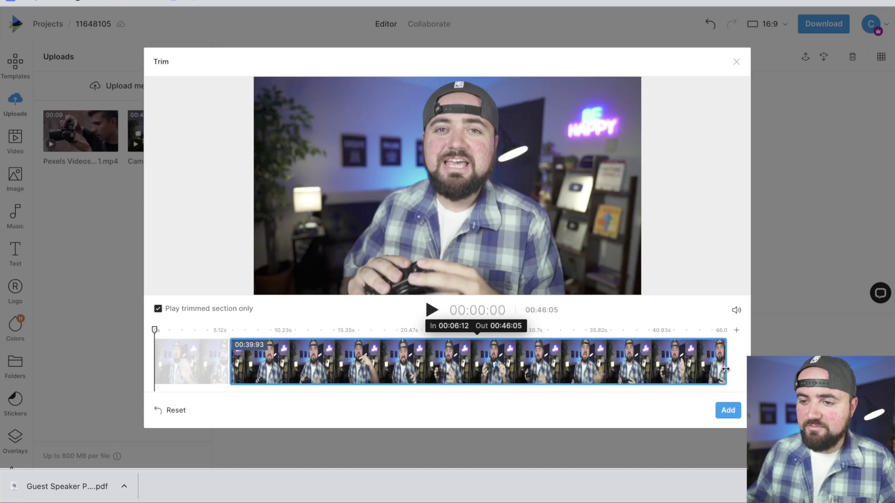
{"action": "left_click_drag", "start_coordinate": [726, 369], "coordinate": [650, 375]}
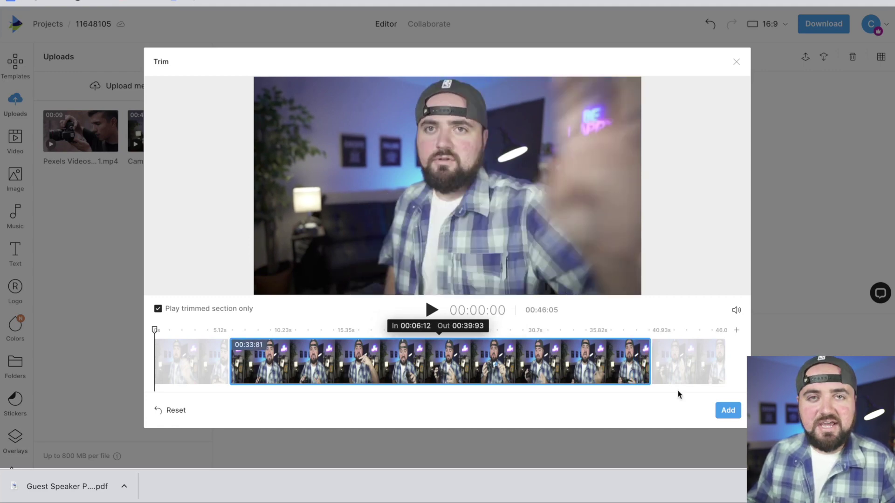
{"action": "left_click", "coordinate": [729, 410]}
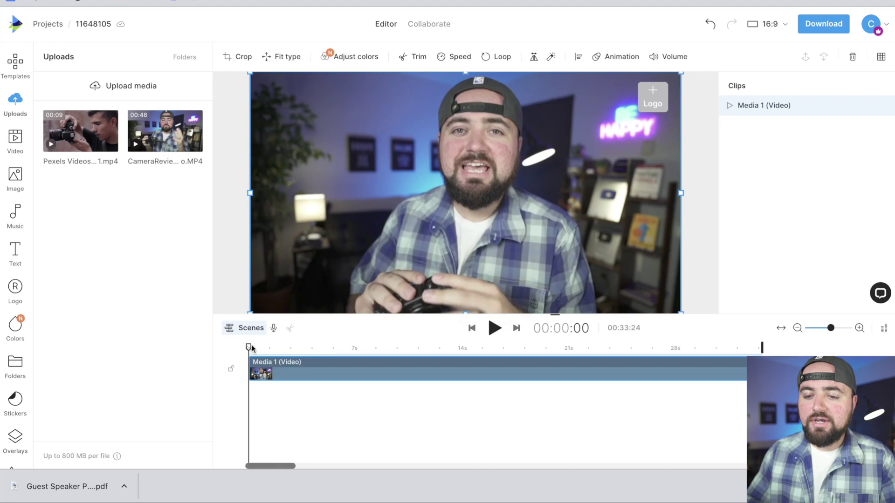
- Scrub through the trimmed talking clip, then rewind the playhead to 0 for the 00:33:24 scene view
{"action": "left_click_drag", "start_coordinate": [247, 347], "coordinate": [615, 382]}
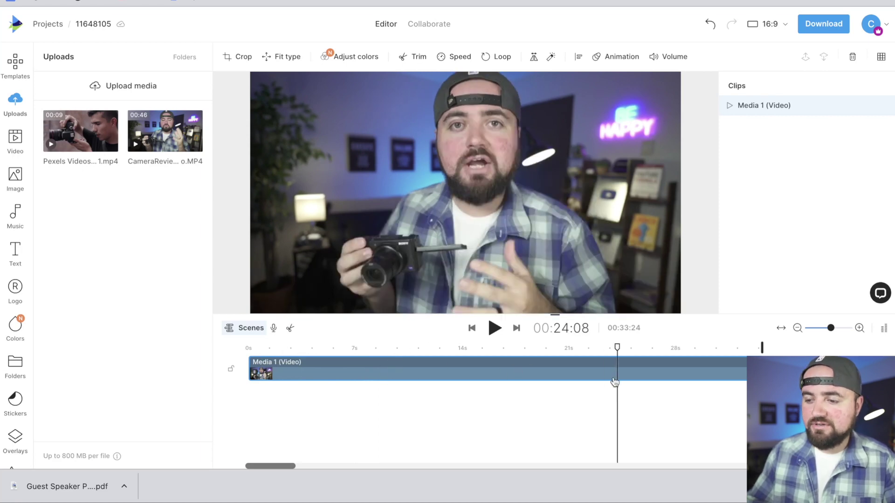
{"action": "left_click_drag", "start_coordinate": [617, 347], "coordinate": [189, 358]}
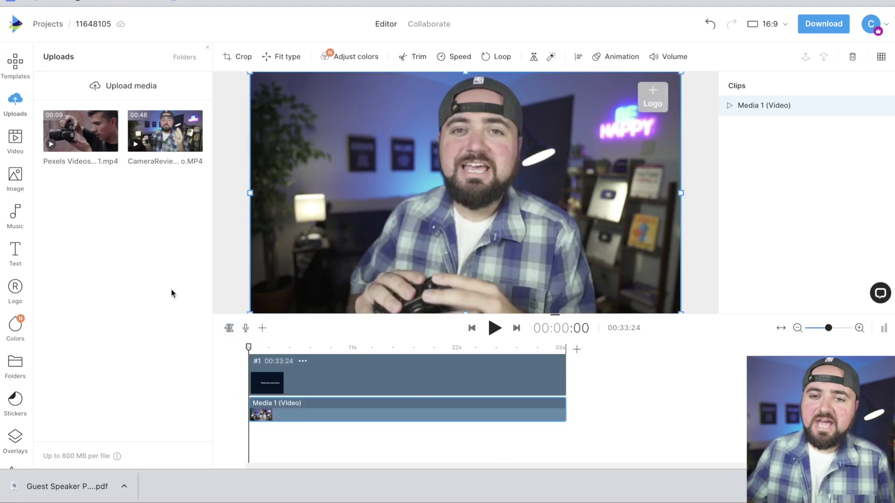
{"action": "mouse_move", "coordinate": [77, 136]}
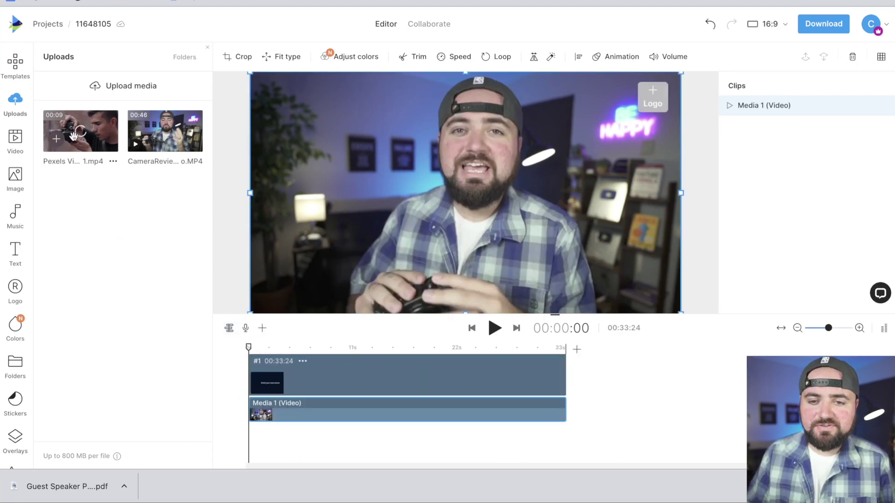
- Add an empty scene after scene #1 and fill it with the 00:09:08 Pexels b-roll clip
{"action": "left_click", "coordinate": [577, 350]}
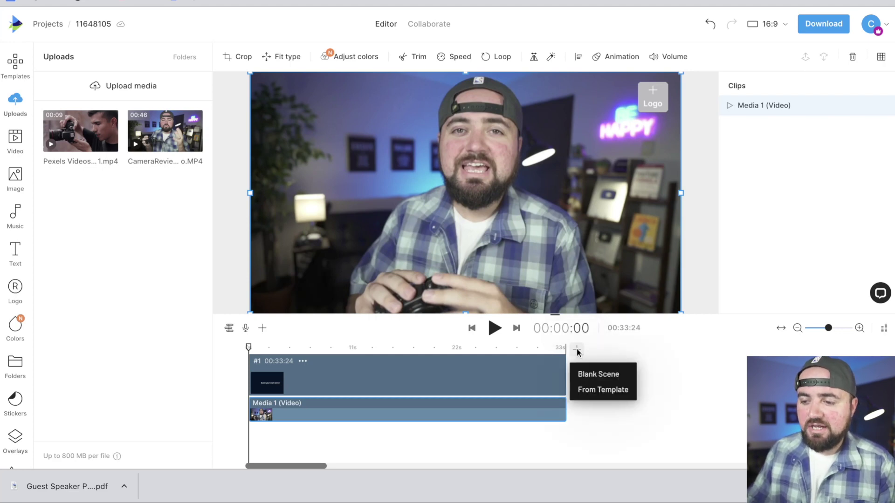
{"action": "left_click", "coordinate": [589, 373]}
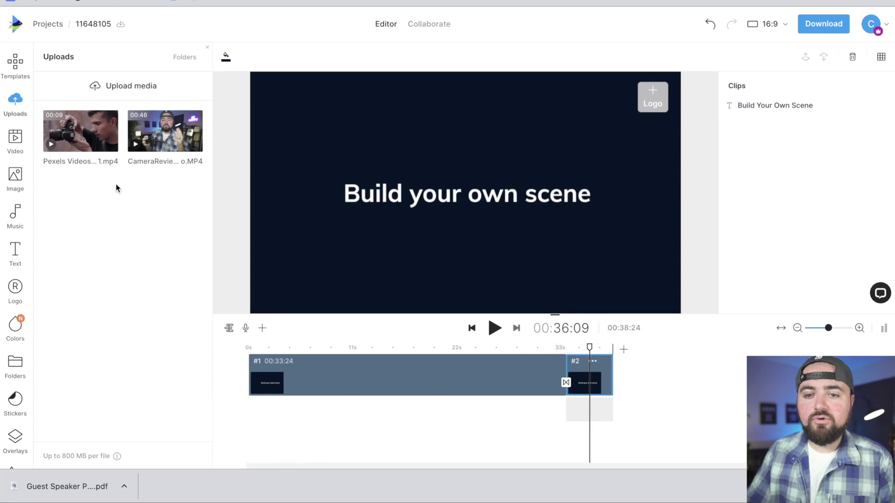
{"action": "left_click", "coordinate": [57, 145]}
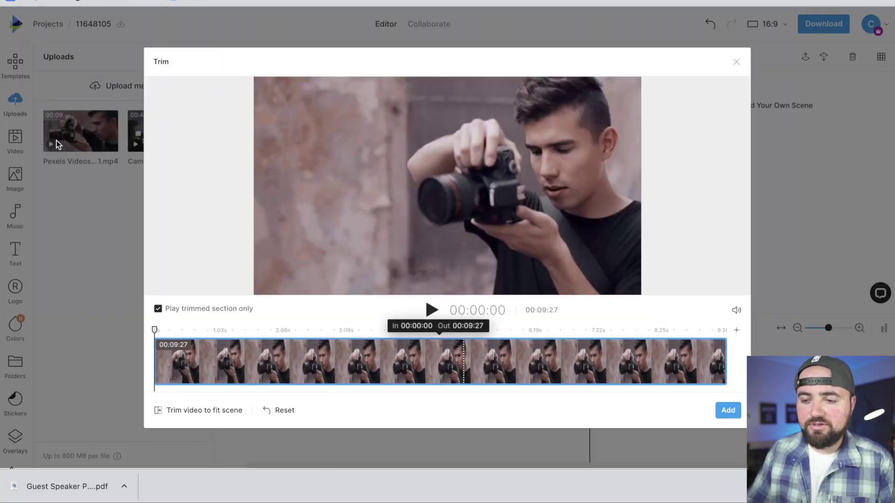
{"action": "left_click", "coordinate": [728, 411]}
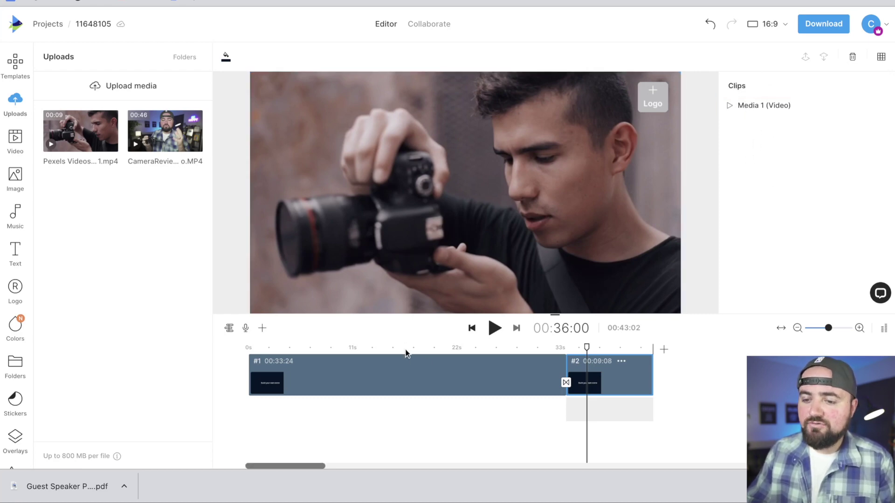
{"action": "left_click", "coordinate": [406, 367]}
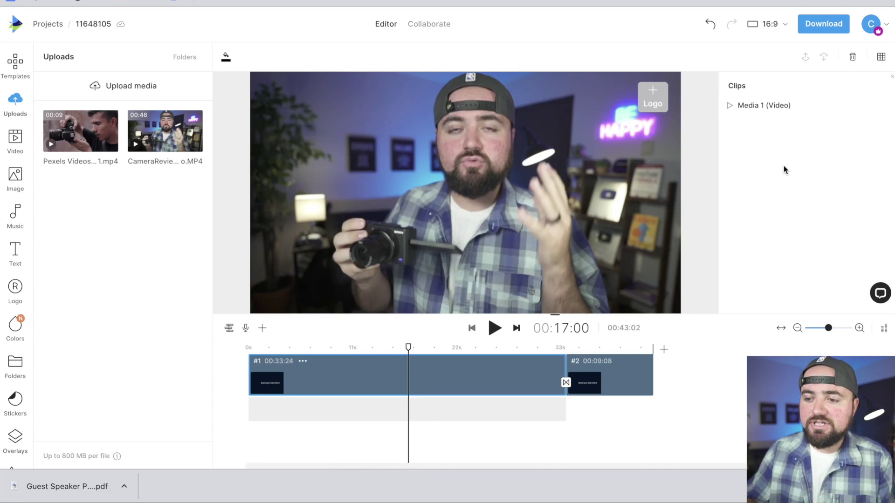
- Check the b-roll scene on the timeline, then bring up the stock Video library
{"action": "left_click", "coordinate": [601, 350]}
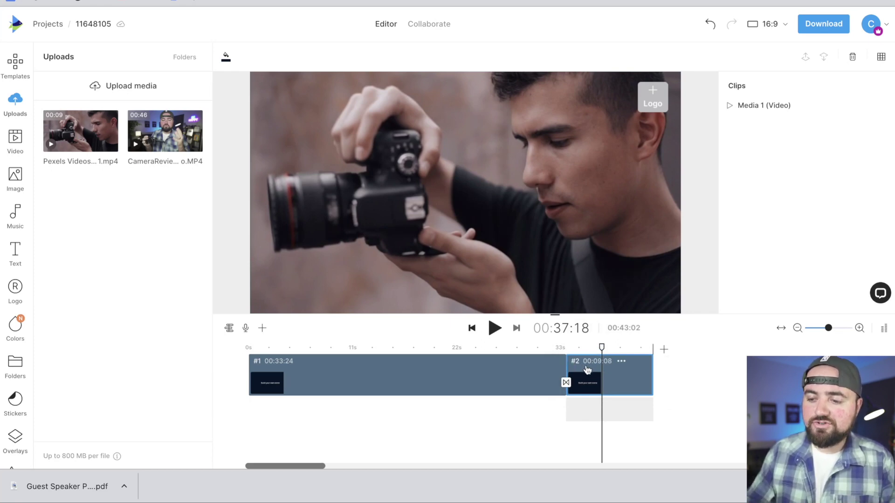
{"action": "mouse_move", "coordinate": [594, 371]}
{"action": "left_mouse_down"}
{"action": "mouse_move", "coordinate": [560, 391]}
{"action": "mouse_move", "coordinate": [426, 393]}
{"action": "mouse_move", "coordinate": [266, 373]}
{"action": "mouse_move", "coordinate": [270, 346]}
{"action": "mouse_move", "coordinate": [342, 351]}
{"action": "left_mouse_up"}
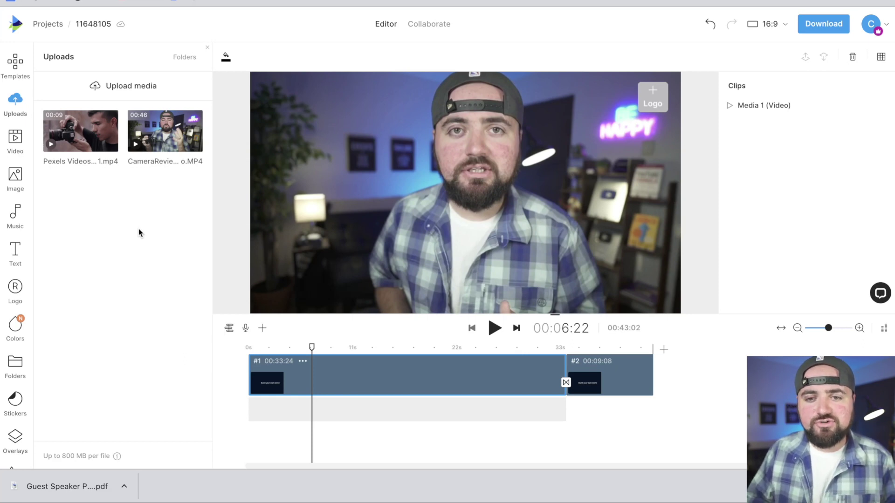
{"action": "left_click", "coordinate": [23, 145]}
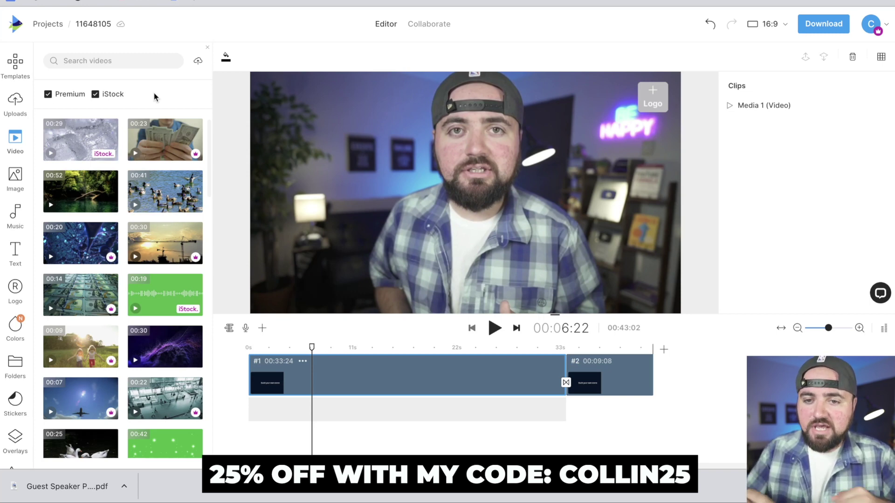
- Search stock videos for 'subscribe' and add the cubes Subscribe clip trimmed to about four seconds
{"action": "left_click", "coordinate": [132, 56]}
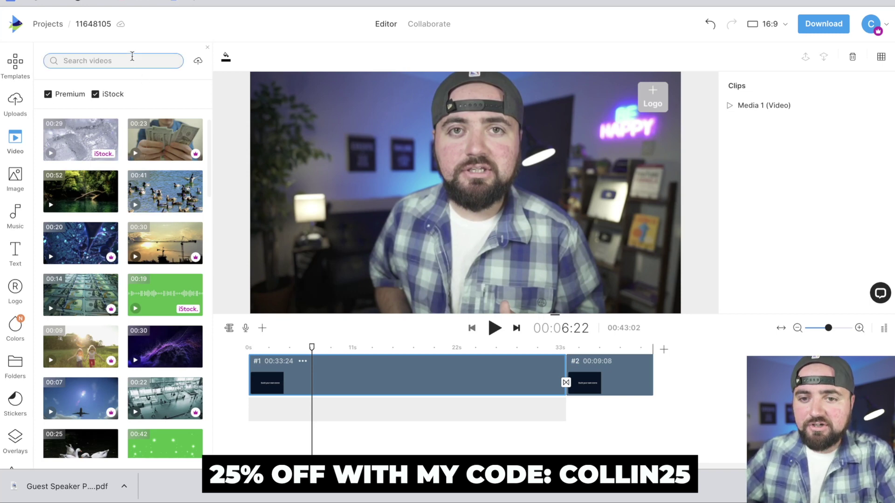
{"action": "type", "text": "subscribe"}
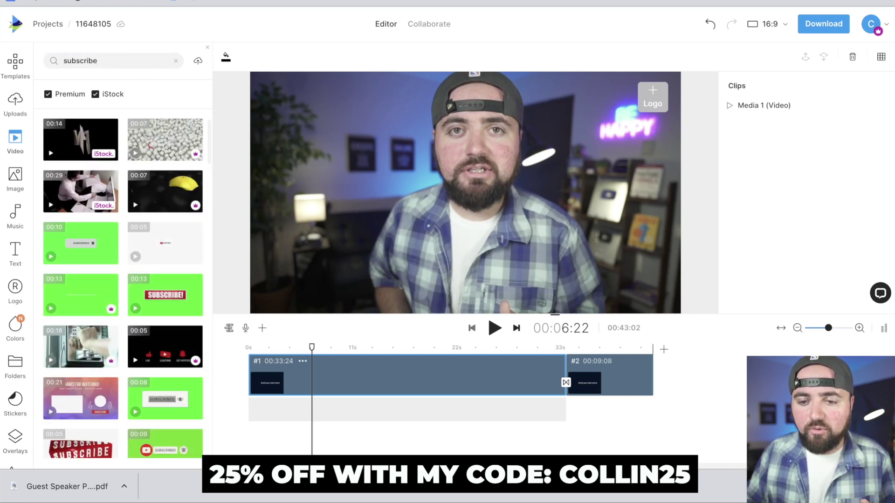
{"action": "mouse_move", "coordinate": [188, 297]}
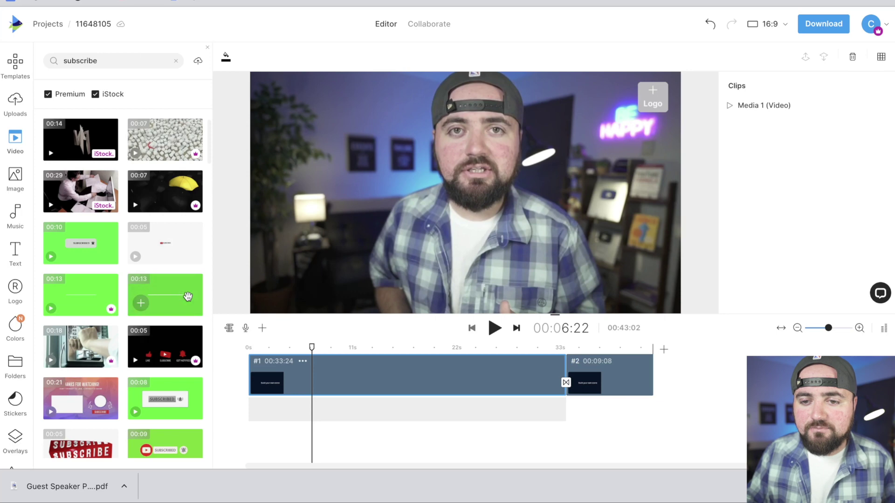
{"action": "mouse_move", "coordinate": [172, 141]}
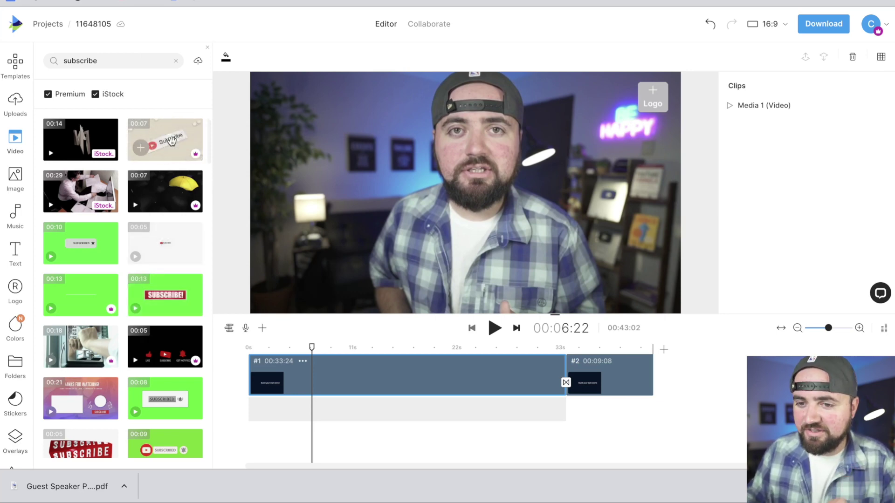
{"action": "left_click", "coordinate": [140, 148]}
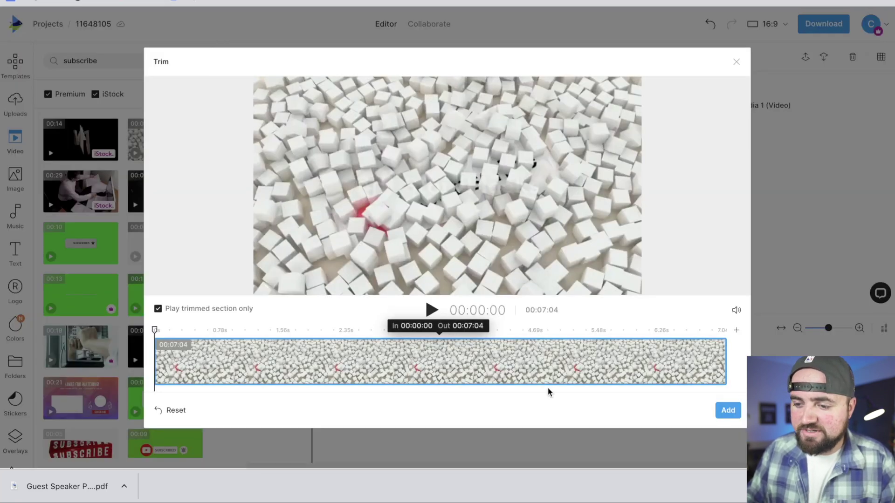
{"action": "left_click_drag", "start_coordinate": [725, 368], "coordinate": [489, 378]}
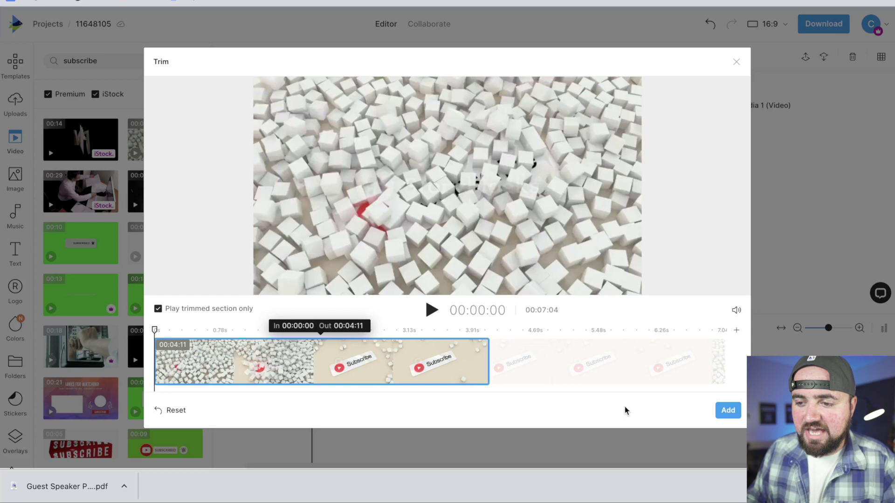
{"action": "left_click", "coordinate": [728, 413]}
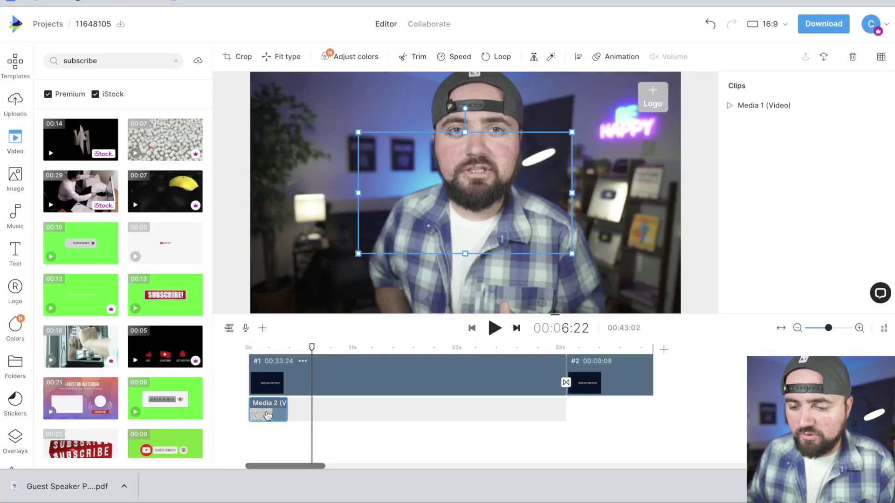
- Move the Subscribe overlay to about 7 seconds and play the video to preview it
{"action": "left_click_drag", "start_coordinate": [268, 415], "coordinate": [339, 415]}
{"action": "key", "text": "Delete"}
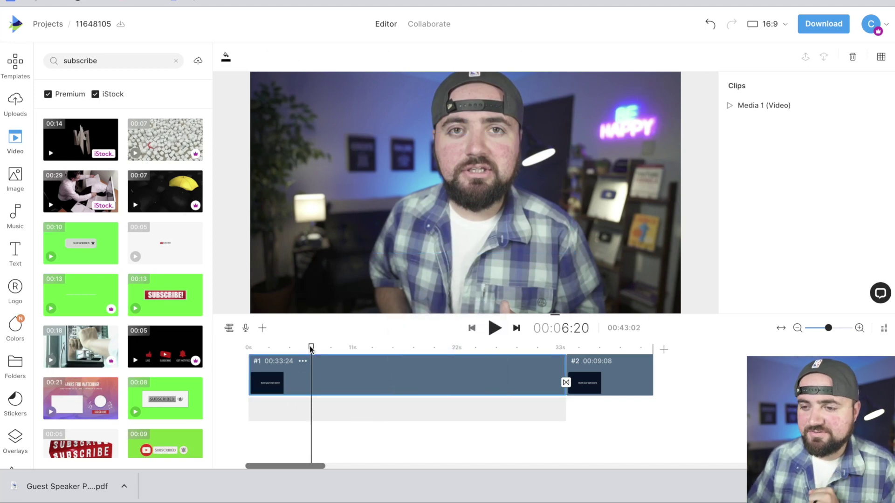
{"action": "key", "text": "space"}
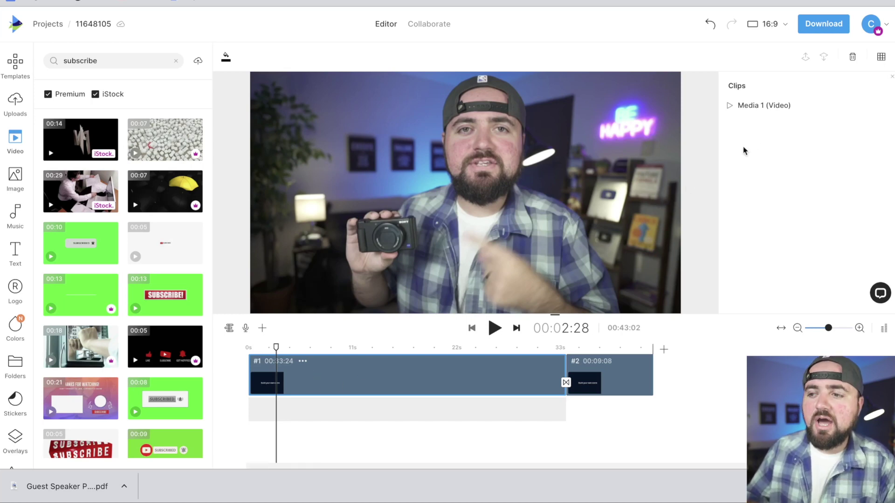
{"action": "left_click", "coordinate": [765, 113]}
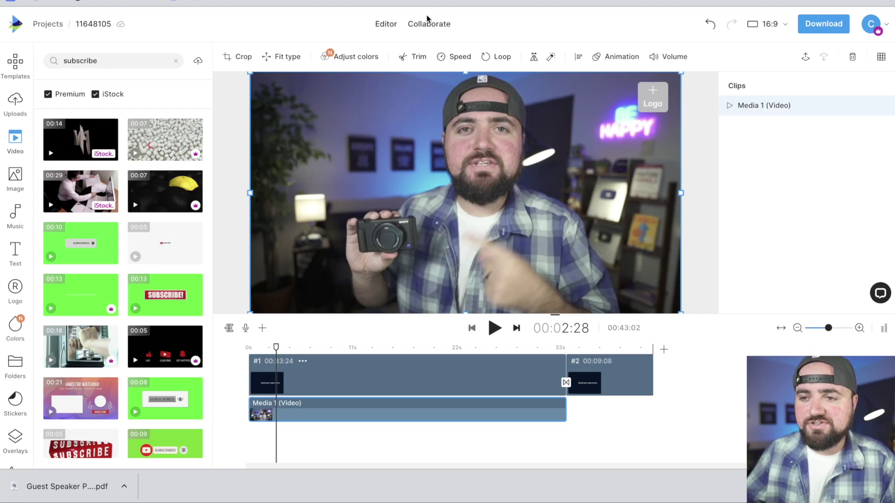
{"action": "left_click", "coordinate": [241, 57]}
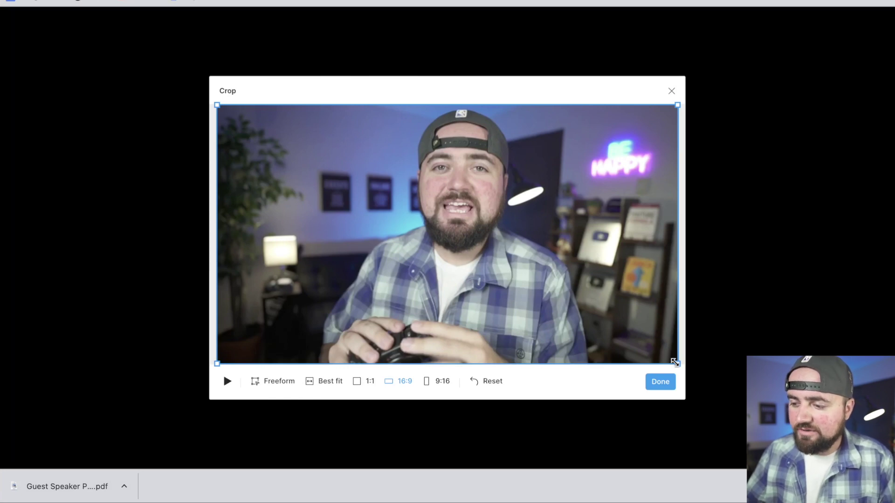
{"action": "left_click_drag", "start_coordinate": [677, 364], "coordinate": [583, 298]}
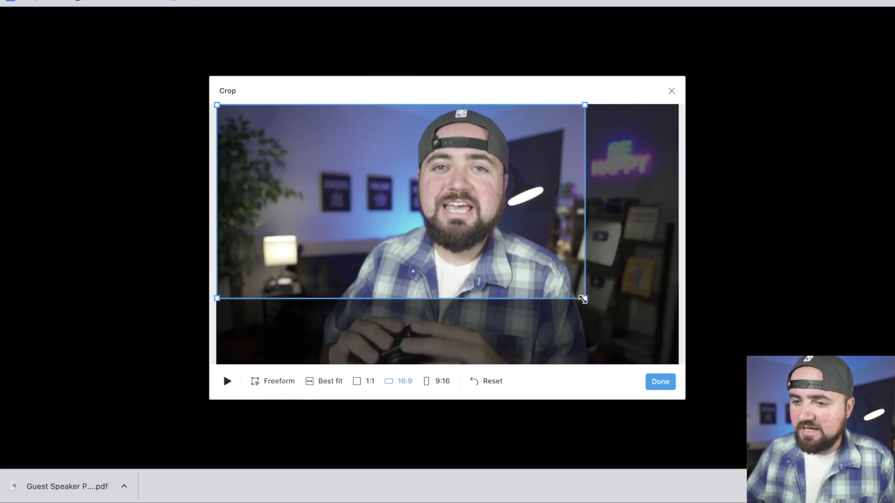
{"action": "left_click_drag", "start_coordinate": [490, 243], "coordinate": [538, 243]}
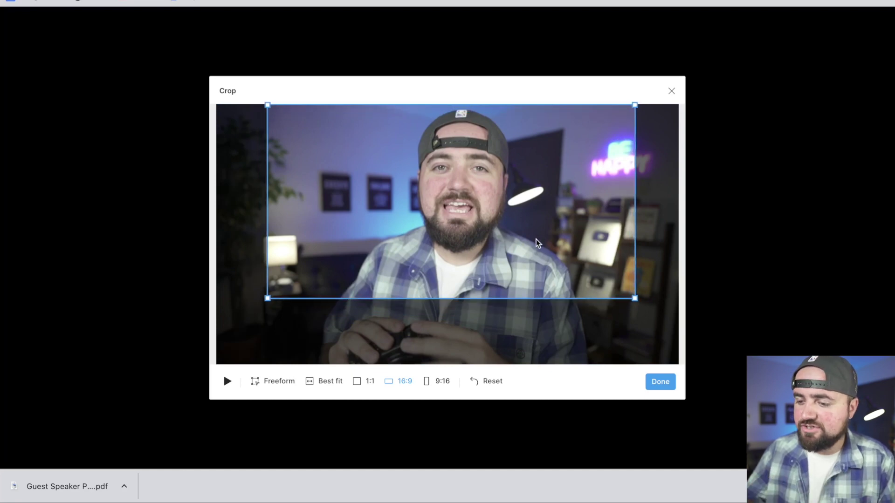
{"action": "left_click", "coordinate": [663, 381]}
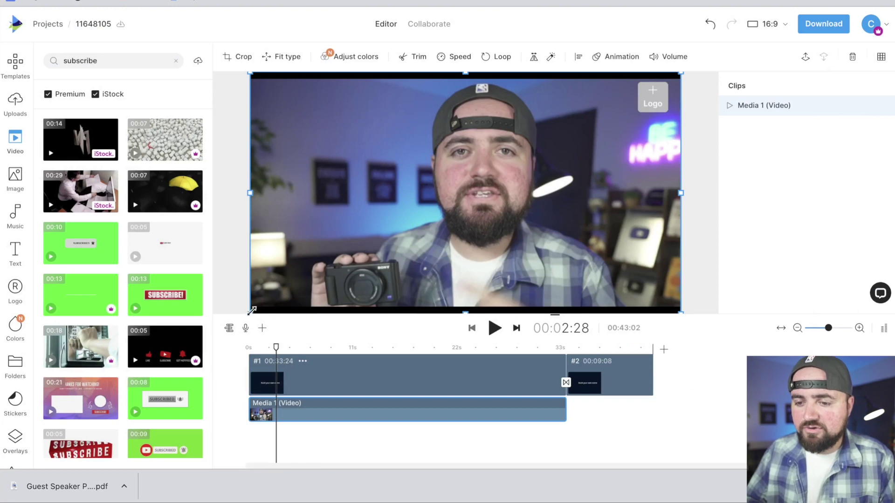
{"action": "left_click_drag", "start_coordinate": [252, 310], "coordinate": [234, 325]}
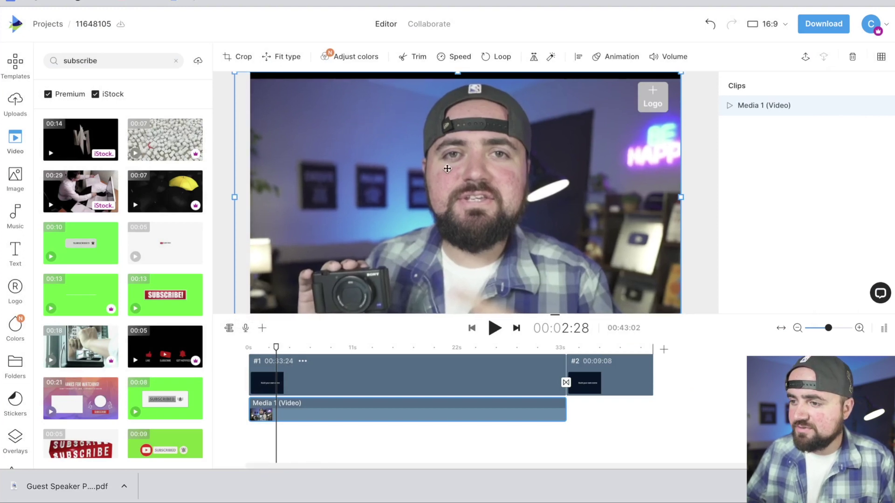
{"action": "mouse_move", "coordinate": [678, 71]}
{"action": "left_mouse_down"}
{"action": "mouse_move", "coordinate": [704, 58]}
{"action": "mouse_move", "coordinate": [692, 61]}
{"action": "left_mouse_up"}
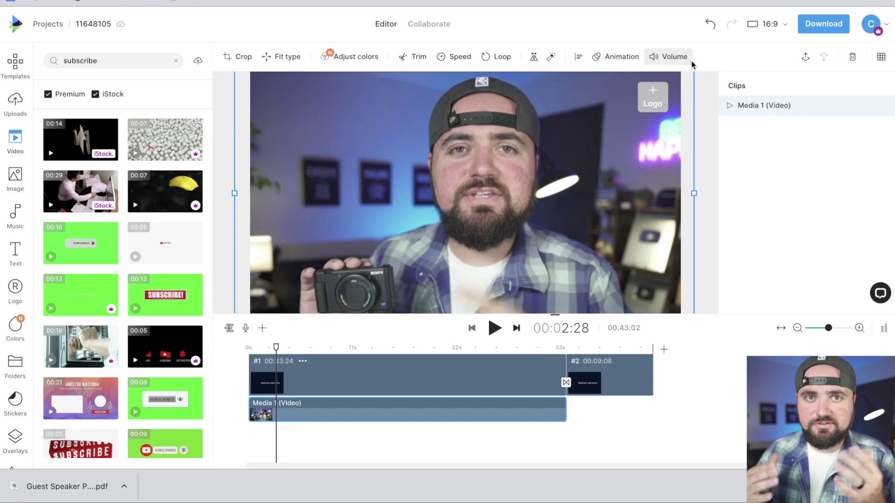
{"action": "left_click", "coordinate": [711, 26]}
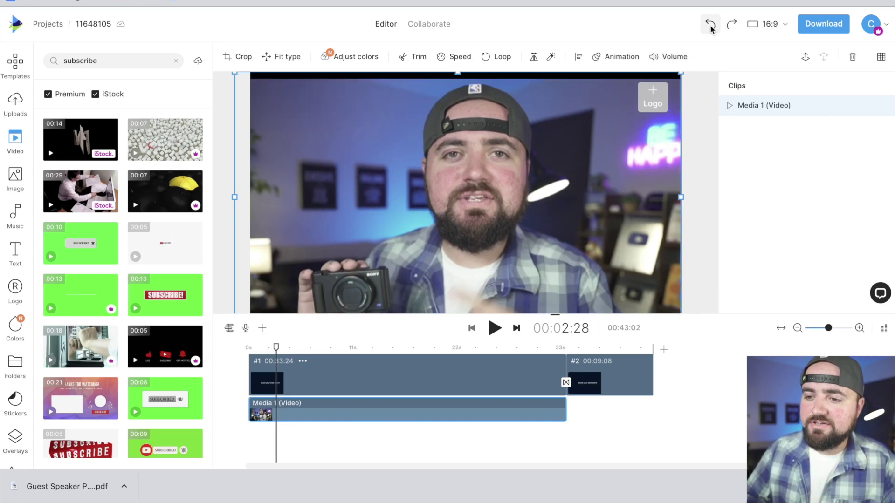
{"action": "left_click", "coordinate": [710, 26]}
{"action": "left_click", "coordinate": [711, 25]}
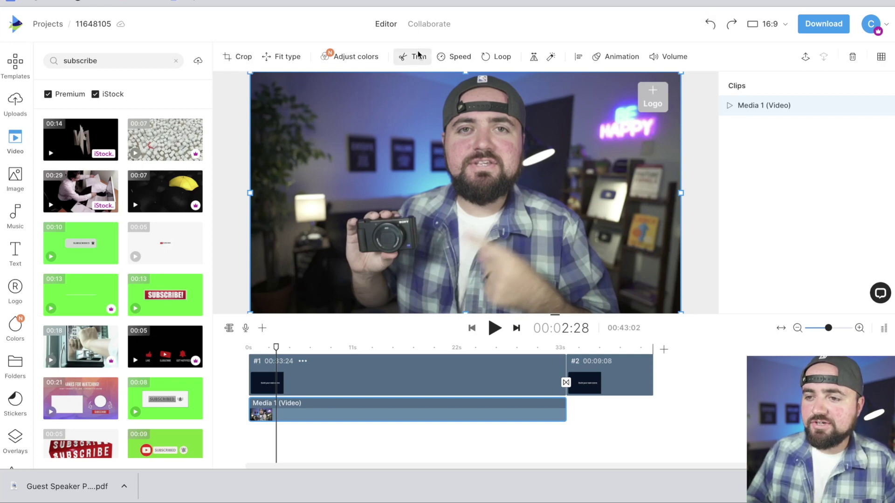
- In the talking clip's colour adjustments, warm the temperature slightly and set brightness 5, contrast -5, saturation 23
{"action": "left_click", "coordinate": [351, 58]}
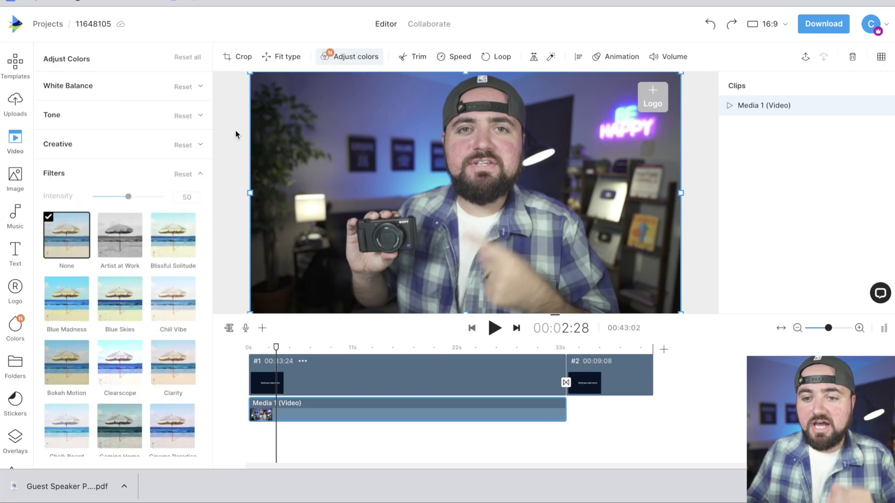
{"action": "left_click", "coordinate": [200, 145]}
{"action": "left_click", "coordinate": [201, 116]}
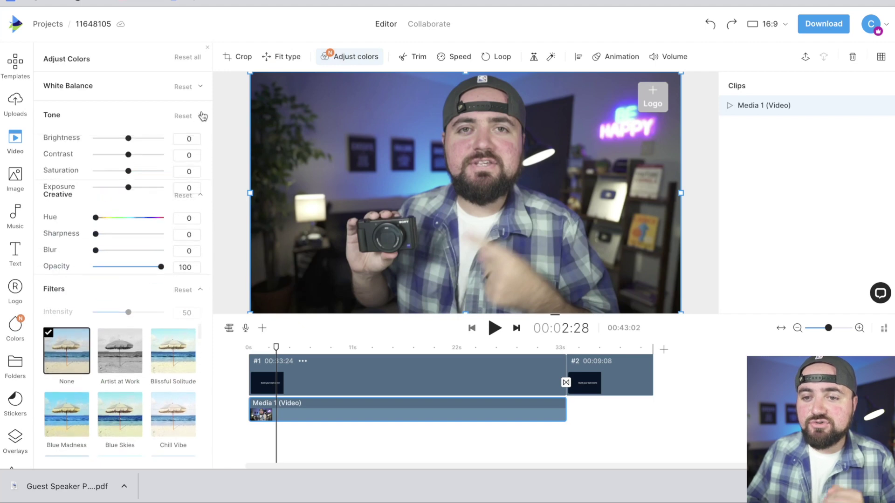
{"action": "left_click", "coordinate": [201, 87]}
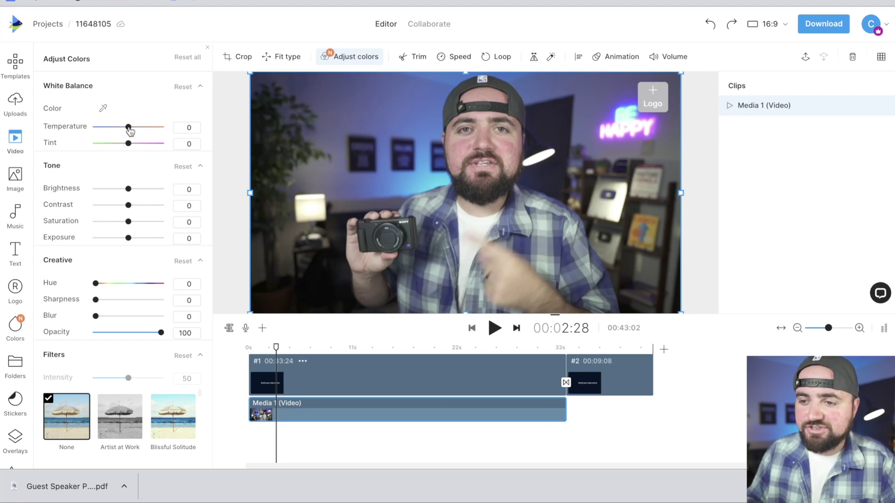
{"action": "left_click_drag", "start_coordinate": [129, 128], "coordinate": [129, 131]}
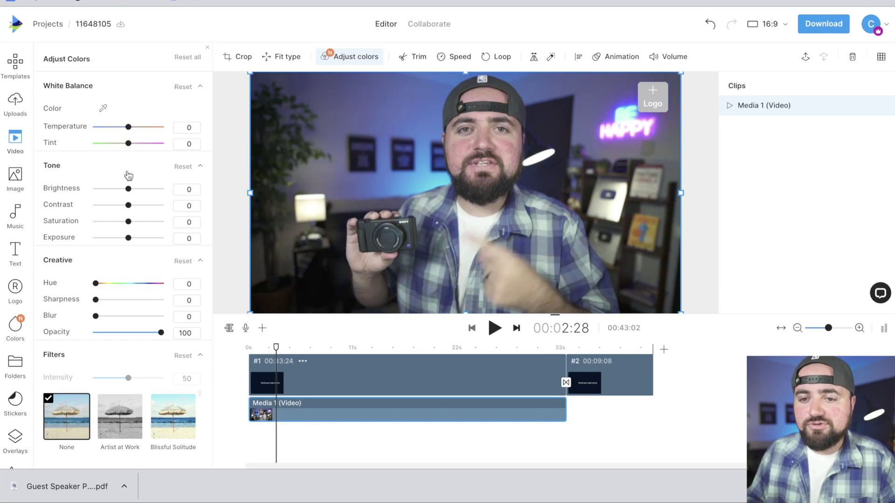
{"action": "left_click_drag", "start_coordinate": [129, 190], "coordinate": [136, 227]}
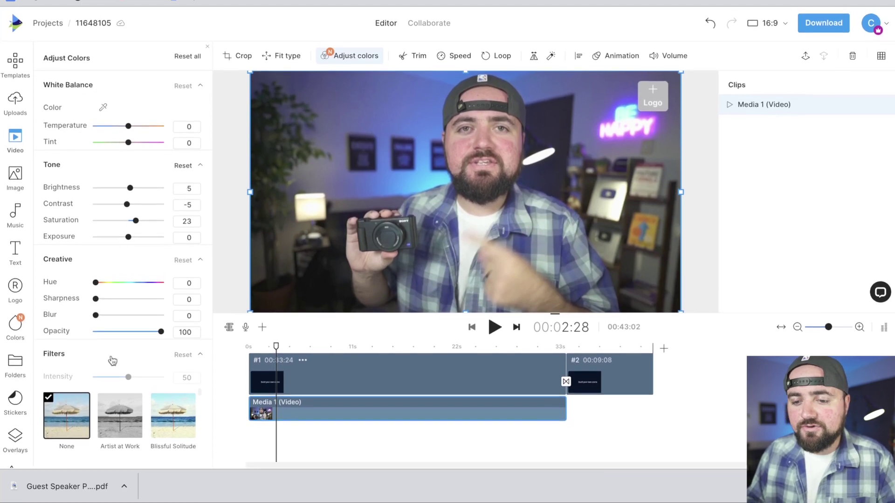
- Try the Cosy Feelings, Cloudy Forecast and Faded Memory filters, then apply Golden Hues
{"action": "left_click", "coordinate": [200, 261]}
{"action": "left_click", "coordinate": [200, 167]}
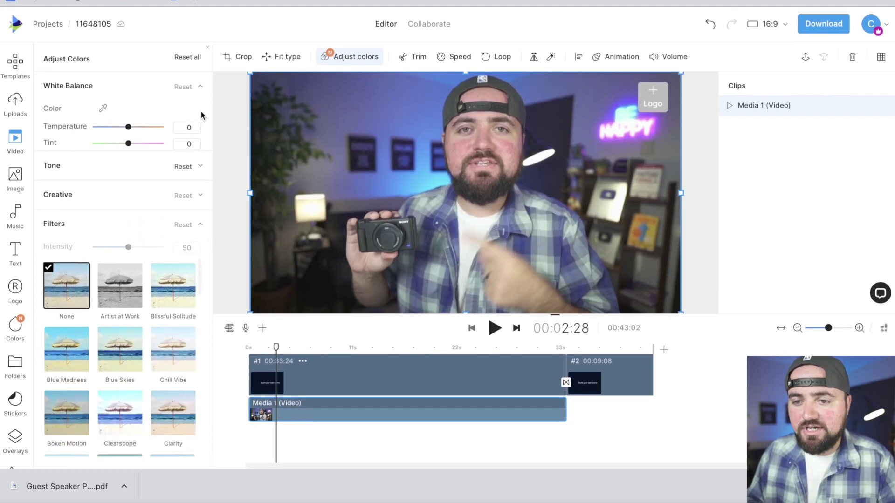
{"action": "left_click", "coordinate": [200, 87]}
{"action": "scroll", "coordinate": [152, 293], "scroll_direction": "down", "scroll_amount": 4}
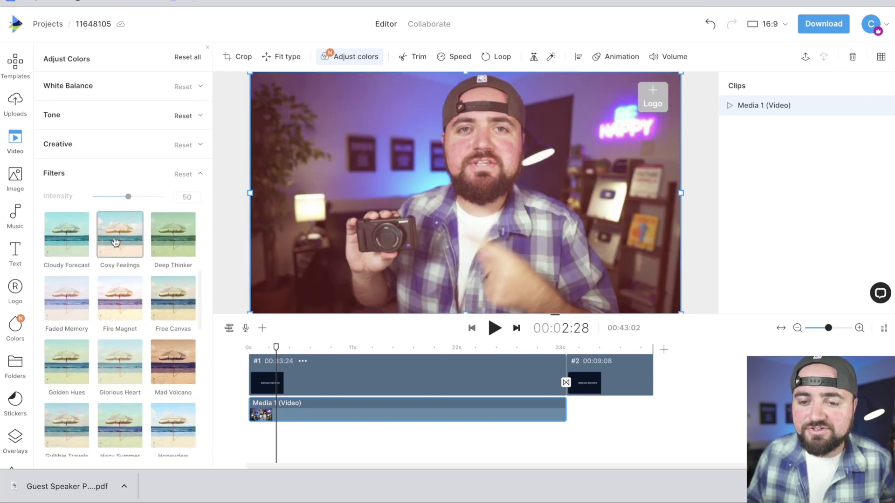
{"action": "left_click", "coordinate": [116, 242]}
{"action": "left_click", "coordinate": [83, 243]}
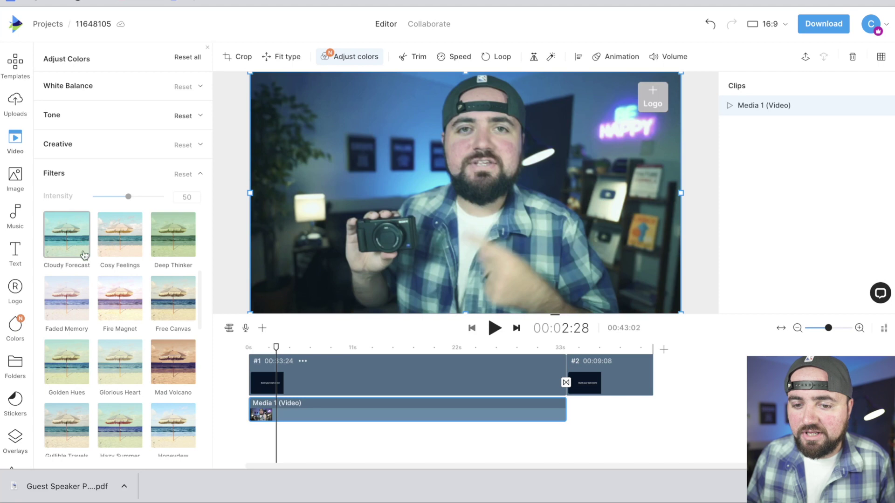
{"action": "left_click", "coordinate": [76, 311]}
{"action": "left_click", "coordinate": [73, 356]}
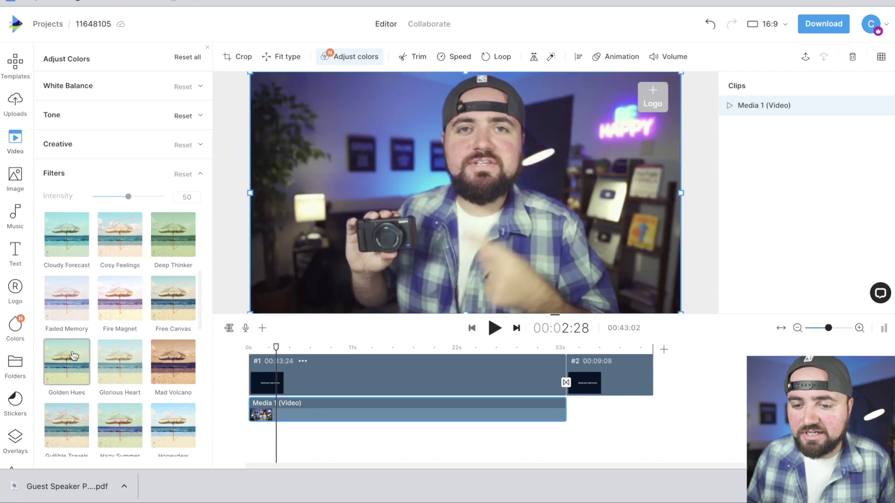
{"action": "left_click", "coordinate": [74, 356]}
{"action": "left_click", "coordinate": [85, 367]}
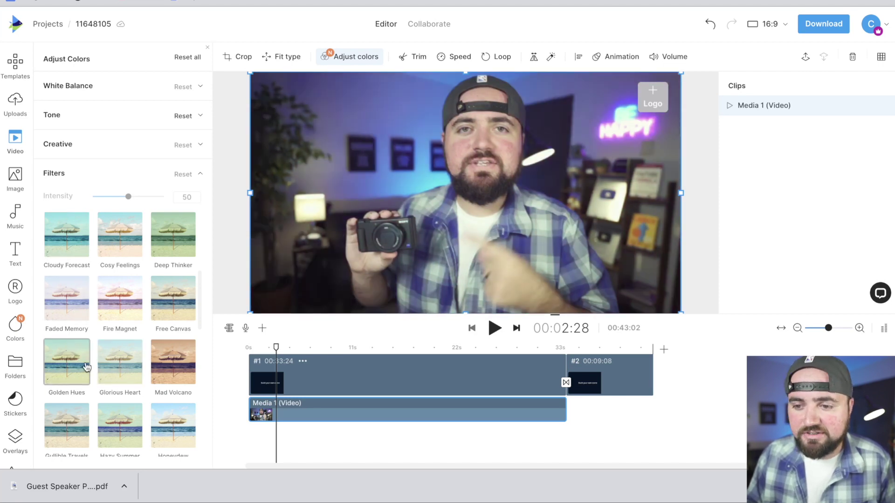
{"action": "left_click", "coordinate": [85, 366]}
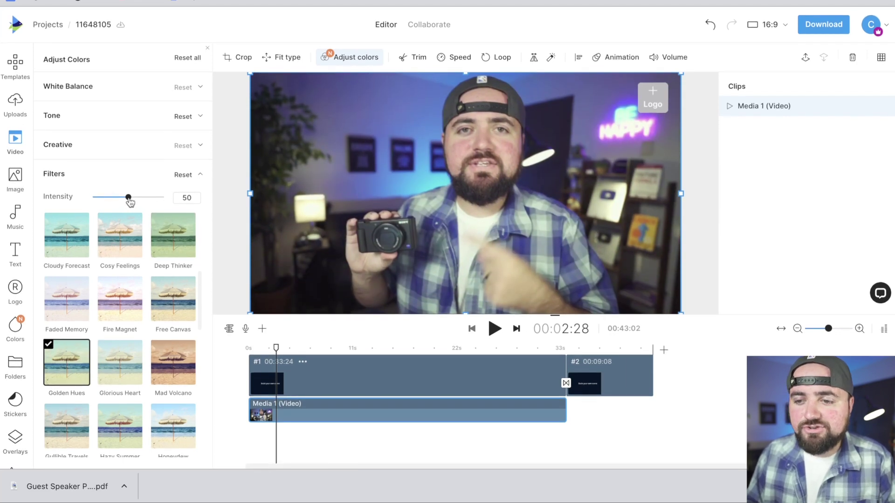
- Set the Golden Hues intensity to 47 and collapse the filter options
{"action": "left_click_drag", "start_coordinate": [129, 198], "coordinate": [28, 211]}
{"action": "left_click_drag", "start_coordinate": [96, 197], "coordinate": [127, 215]}
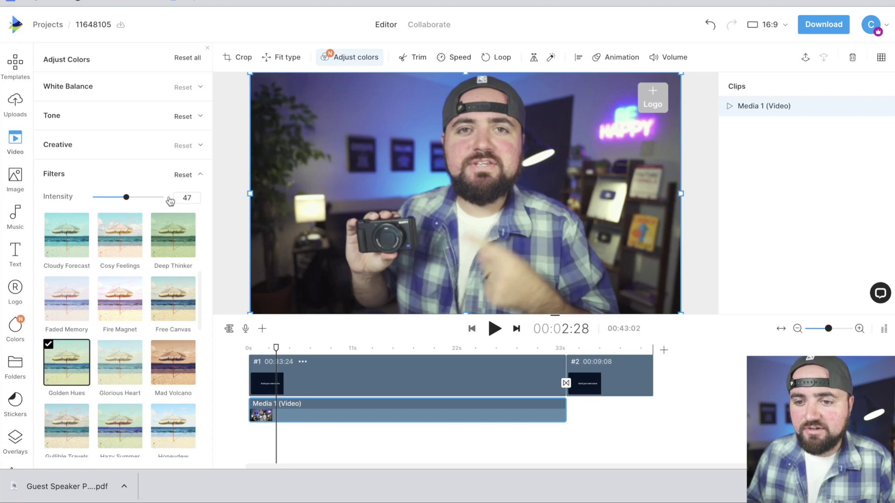
{"action": "left_click", "coordinate": [201, 176]}
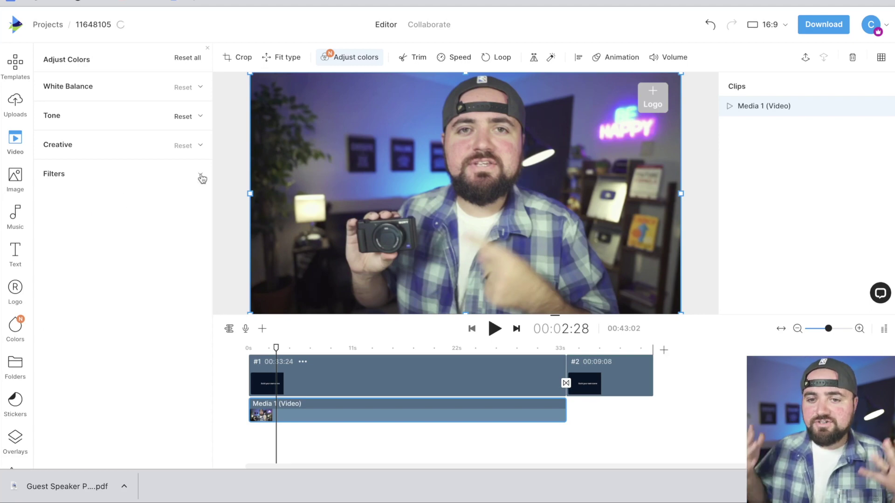
{"action": "left_click", "coordinate": [201, 177]}
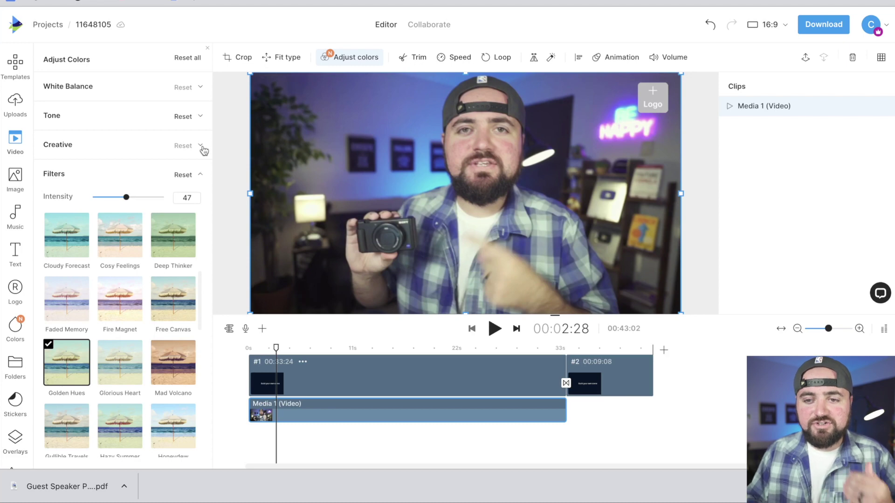
{"action": "left_click", "coordinate": [200, 178]}
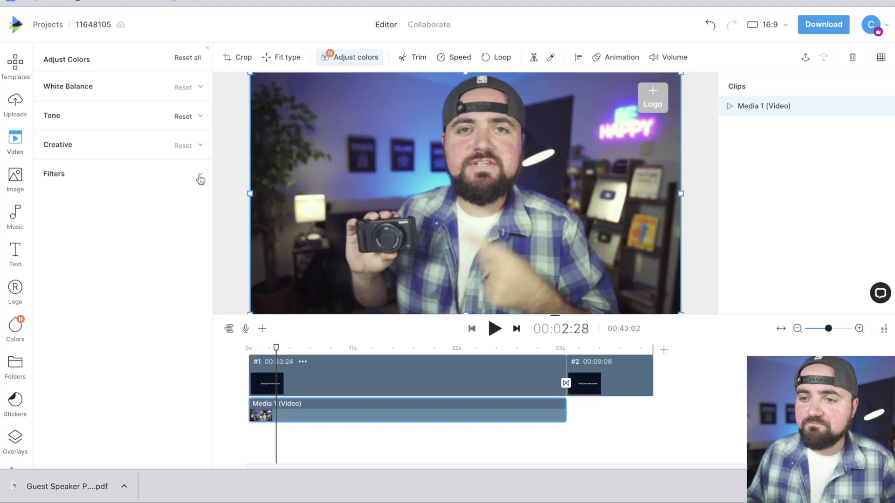
{"action": "left_click", "coordinate": [551, 57]}
- Browse the clip's entrance animations without choosing one, then drop a stock cubes video at about 9 seconds
{"action": "left_click", "coordinate": [613, 63]}
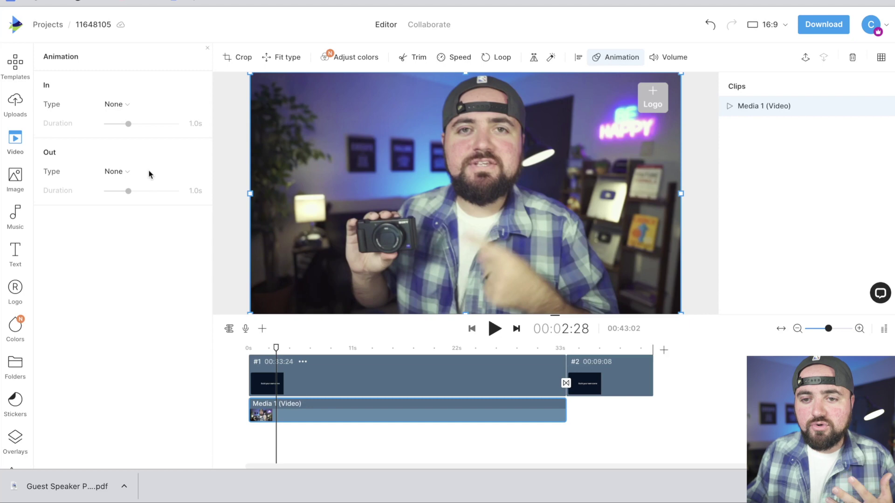
{"action": "left_click", "coordinate": [118, 104]}
{"action": "mouse_move", "coordinate": [129, 144]}
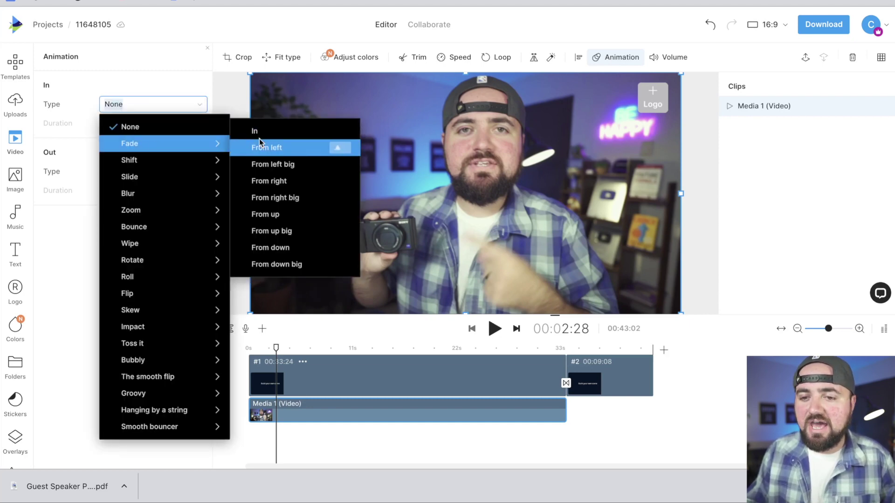
{"action": "mouse_move", "coordinate": [180, 192]}
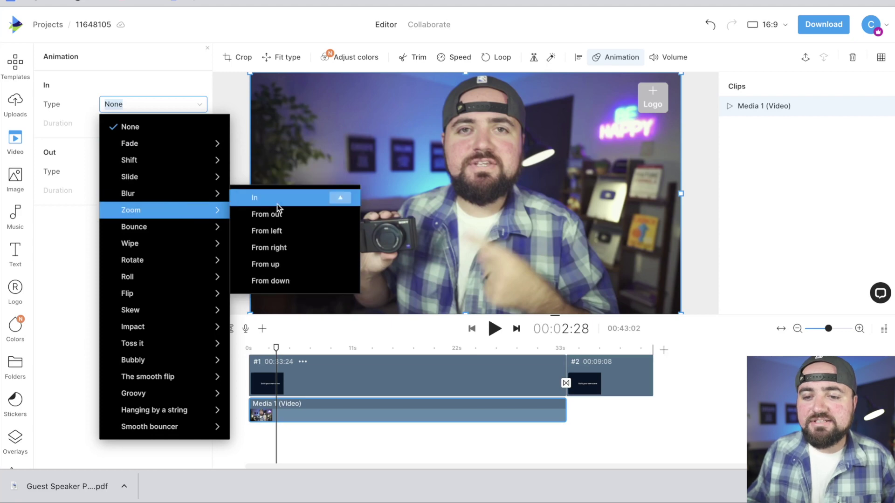
{"action": "mouse_move", "coordinate": [146, 326]}
{"action": "mouse_move", "coordinate": [154, 376]}
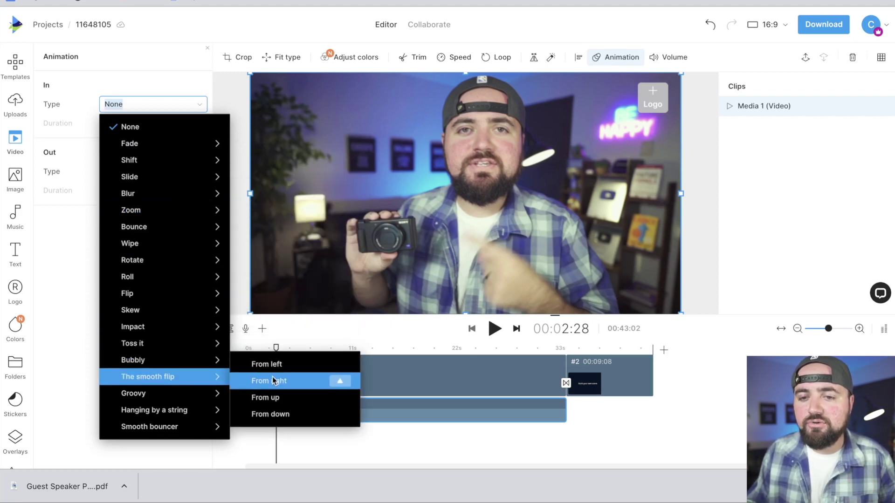
{"action": "left_click", "coordinate": [164, 68]}
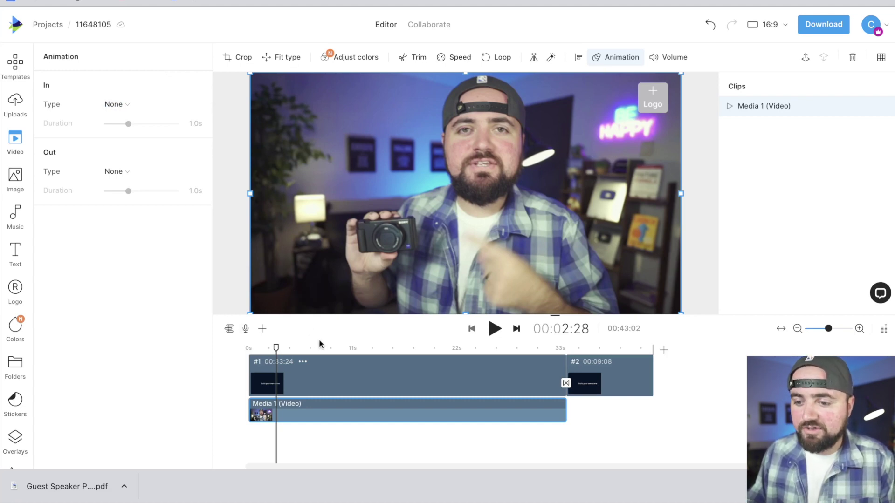
{"action": "mouse_move", "coordinate": [330, 346]}
{"action": "left_mouse_down"}
{"action": "mouse_move", "coordinate": [346, 347]}
{"action": "mouse_move", "coordinate": [334, 347]}
{"action": "left_mouse_up"}
- Give the Media 2 cubes clip an In animation of Slide > From left big and Out of Shift > To right
{"action": "left_click", "coordinate": [767, 106]}
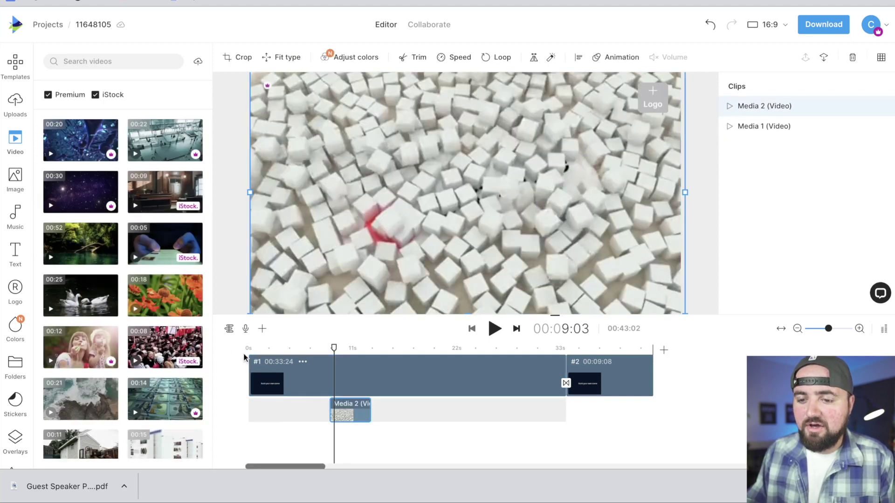
{"action": "left_click", "coordinate": [228, 331]}
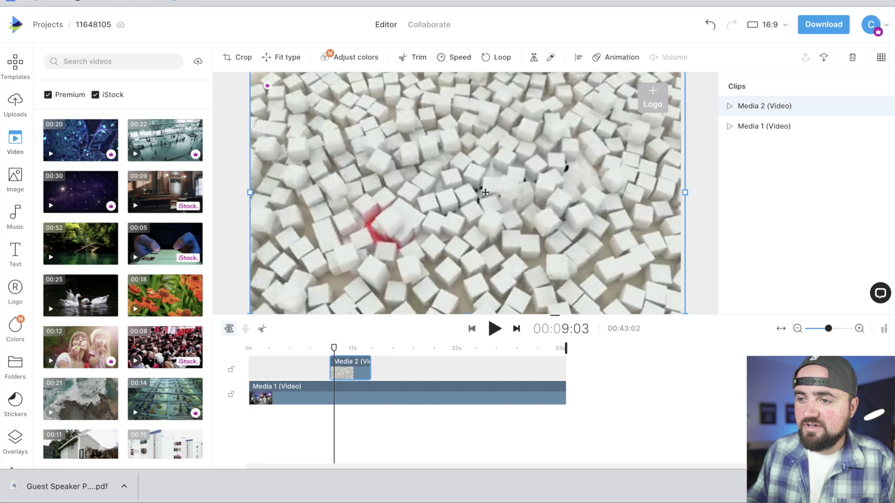
{"action": "left_click", "coordinate": [625, 57]}
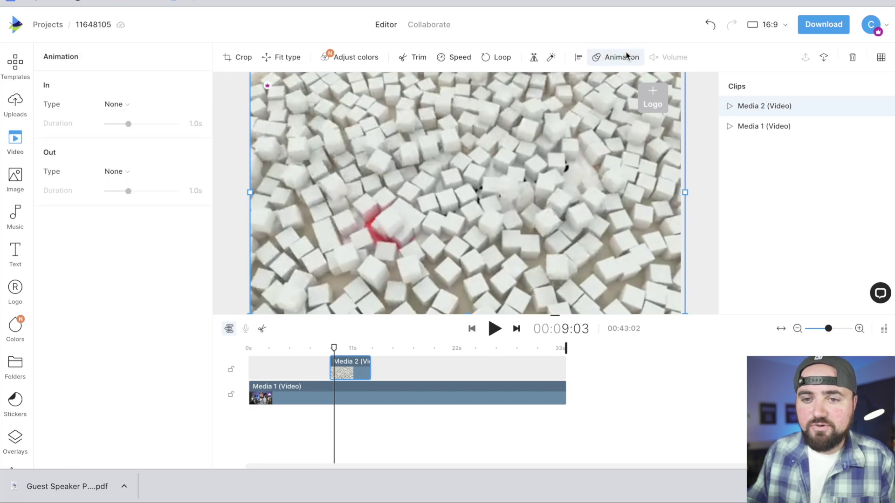
{"action": "left_click", "coordinate": [113, 104]}
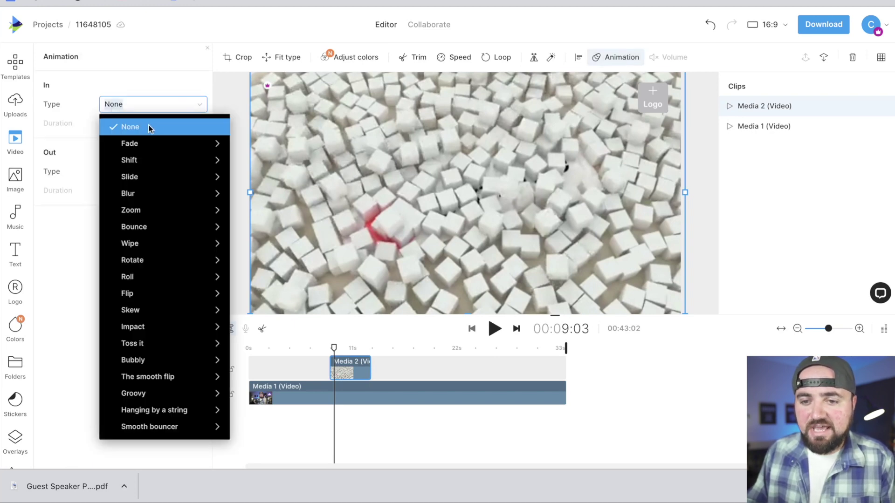
{"action": "mouse_move", "coordinate": [166, 178]}
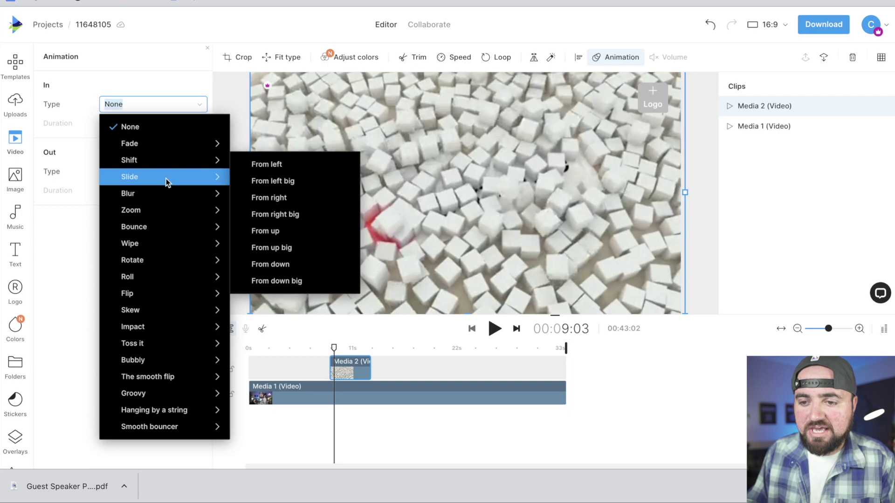
{"action": "left_click", "coordinate": [275, 181]}
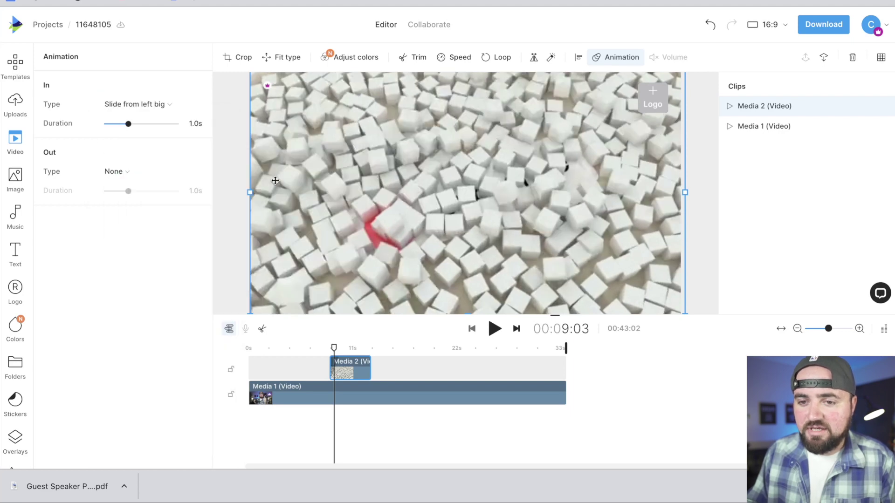
{"action": "left_click", "coordinate": [108, 171]}
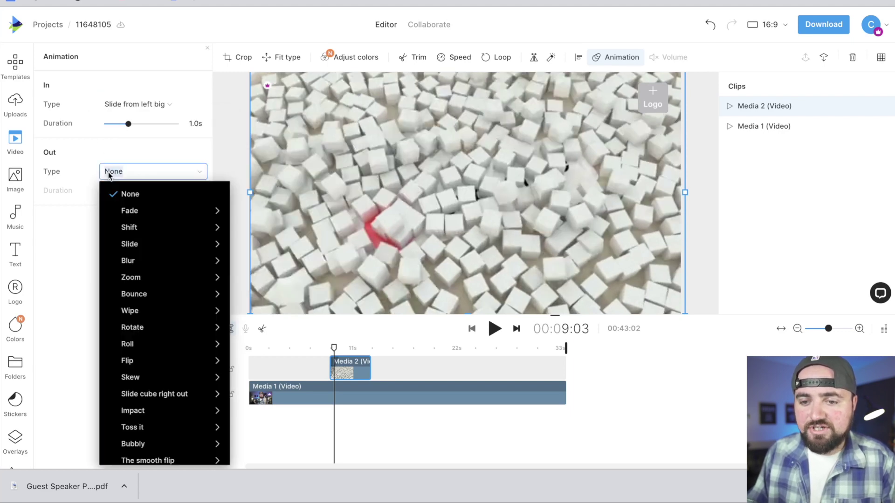
{"action": "mouse_move", "coordinate": [148, 228]}
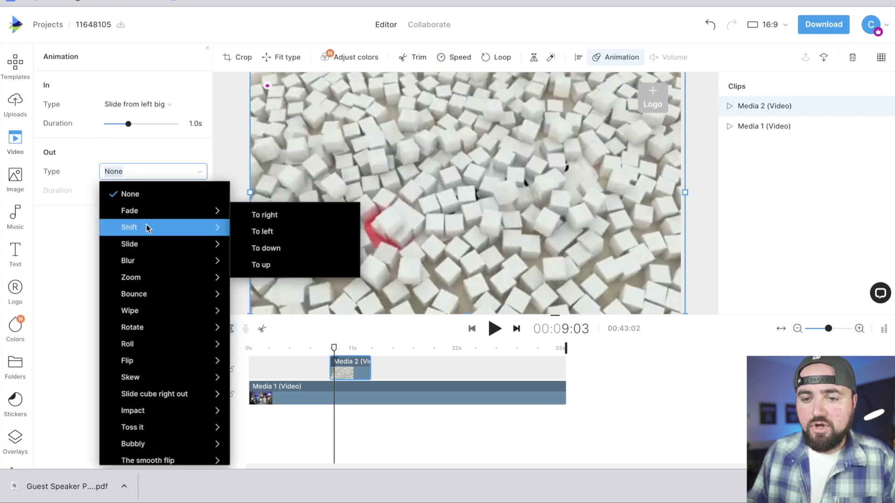
{"action": "left_click", "coordinate": [276, 214]}
- Rewind the playhead to about 7 seconds and play back the animated b-roll
{"action": "left_click", "coordinate": [321, 349]}
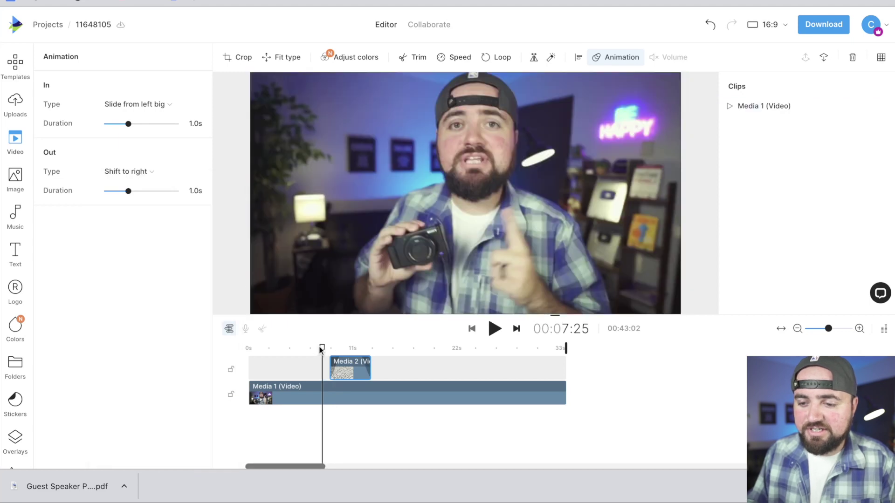
{"action": "left_click_drag", "start_coordinate": [320, 349], "coordinate": [315, 349]}
{"action": "key", "text": "space"}
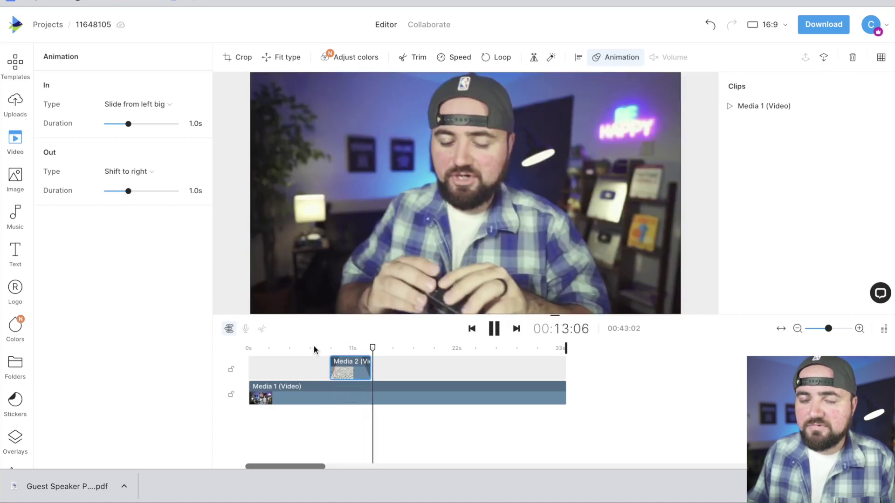
{"action": "key", "text": "space"}
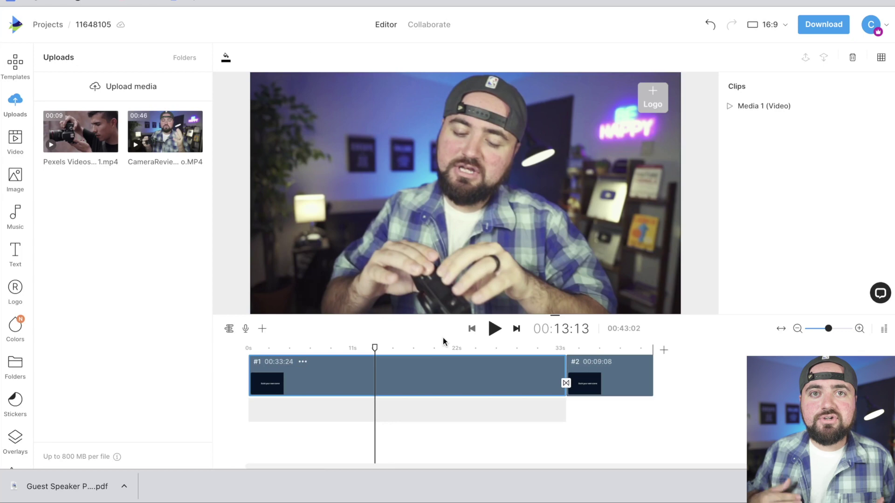
- Preview the cut near 33 seconds and join the clips with a Zoom In transition
{"action": "left_click", "coordinate": [556, 350]}
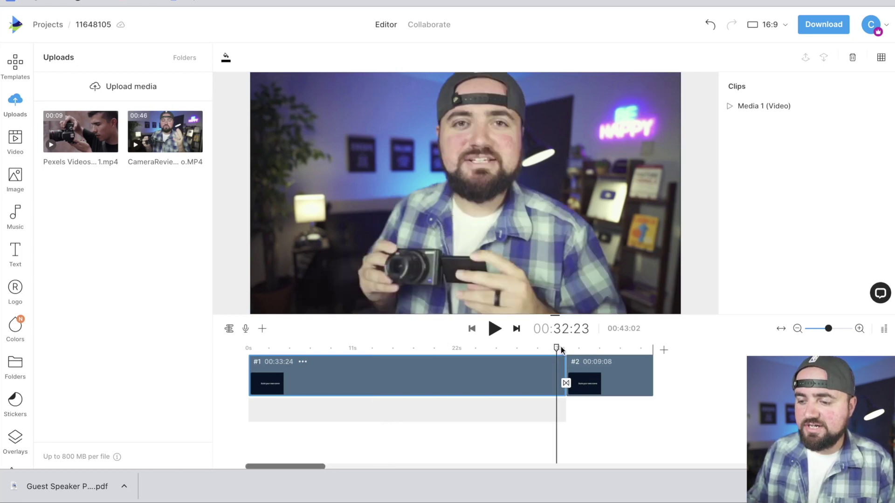
{"action": "left_click", "coordinate": [562, 348]}
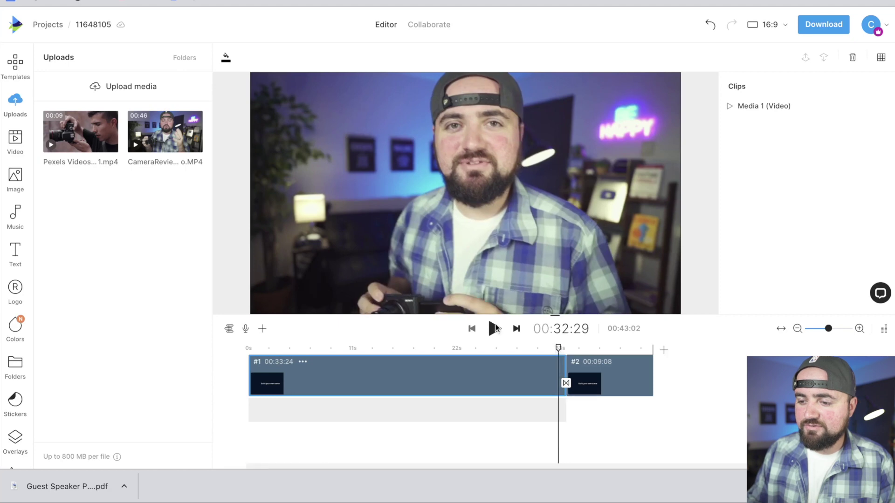
{"action": "left_click", "coordinate": [495, 329]}
{"action": "left_click", "coordinate": [495, 329]}
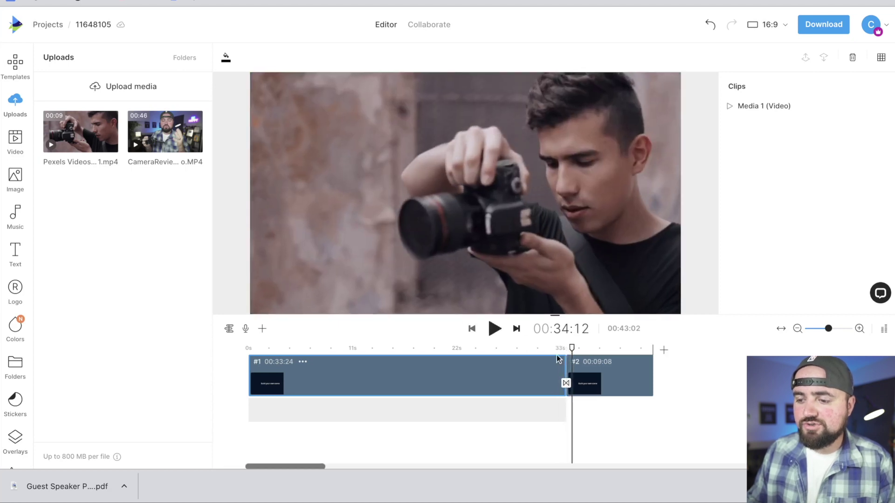
{"action": "left_click", "coordinate": [566, 384]}
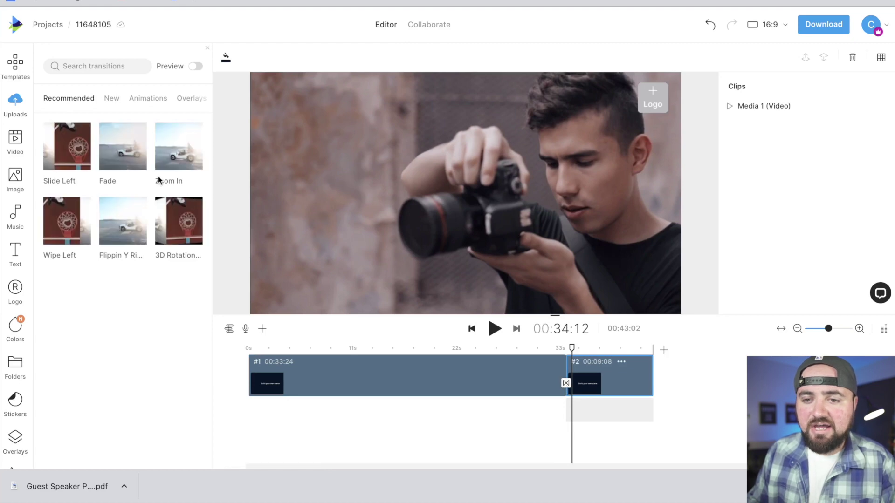
{"action": "left_click", "coordinate": [178, 155]}
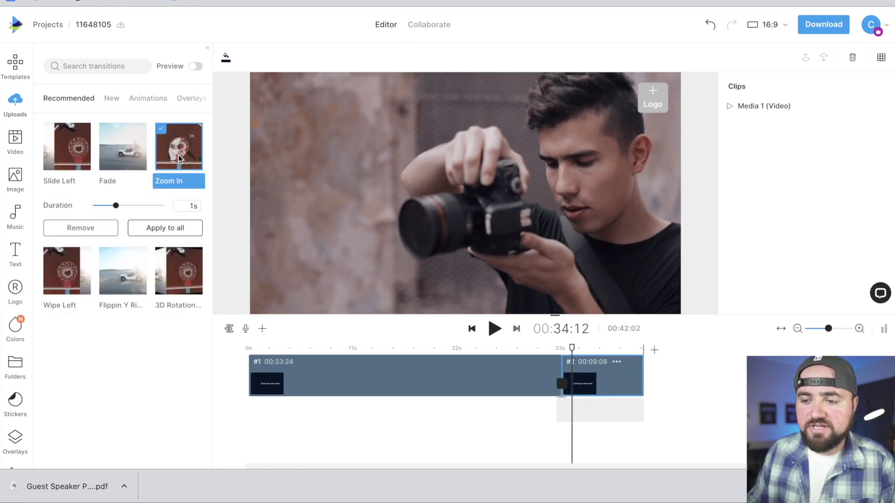
- Play across the Zoom In transition, return the playhead to 00:00, and open the music library
{"action": "left_click", "coordinate": [549, 350]}
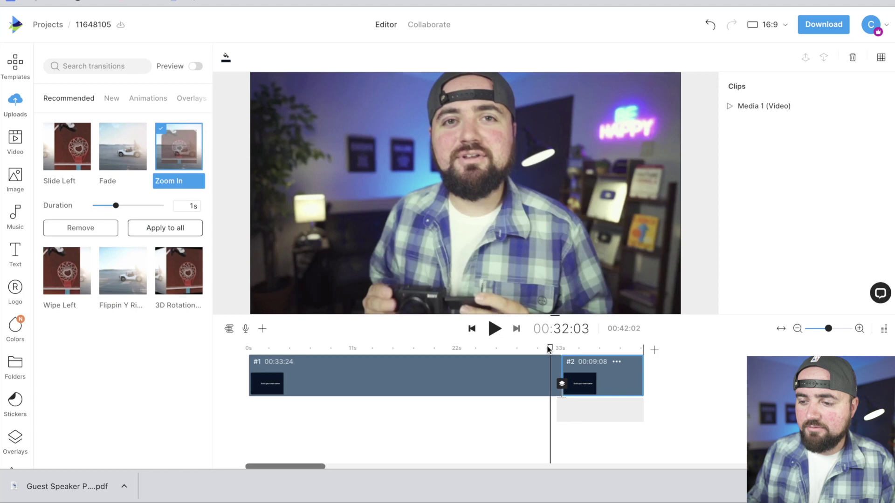
{"action": "key", "text": "space"}
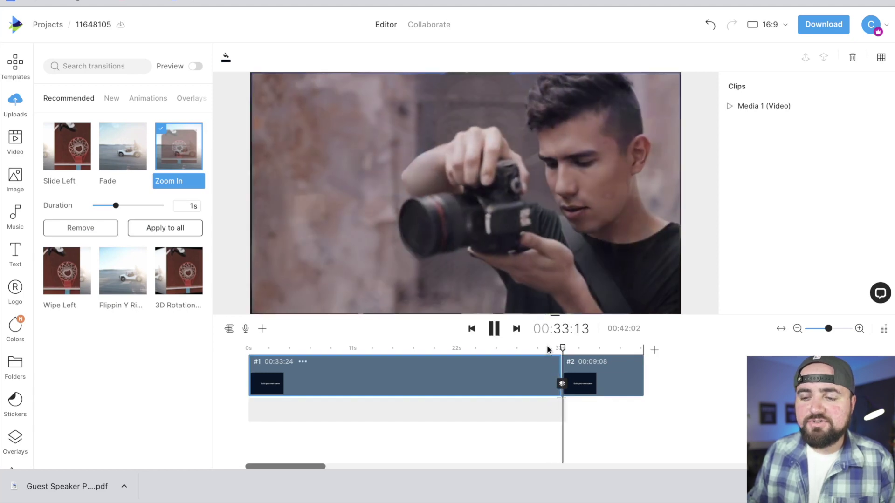
{"action": "key", "text": "space"}
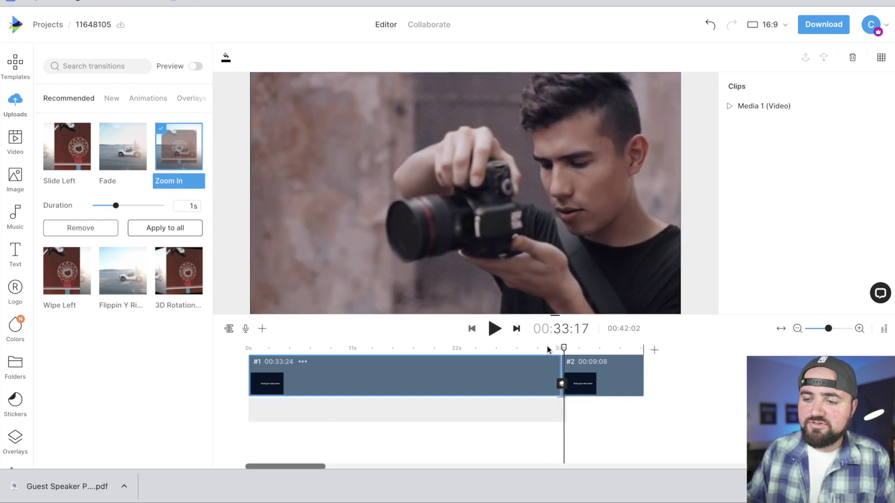
{"action": "left_click", "coordinate": [562, 385]}
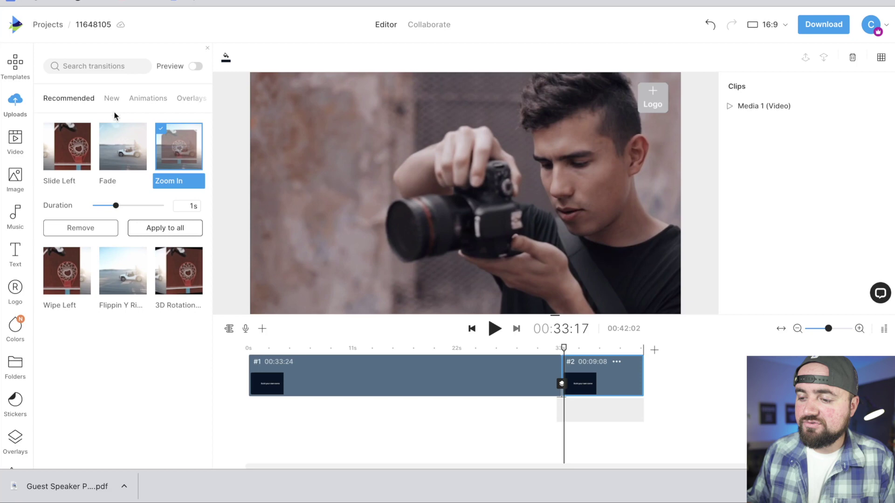
{"action": "mouse_move", "coordinate": [610, 347]}
{"action": "left_mouse_down"}
{"action": "mouse_move", "coordinate": [618, 348]}
{"action": "mouse_move", "coordinate": [593, 349]}
{"action": "left_mouse_up"}
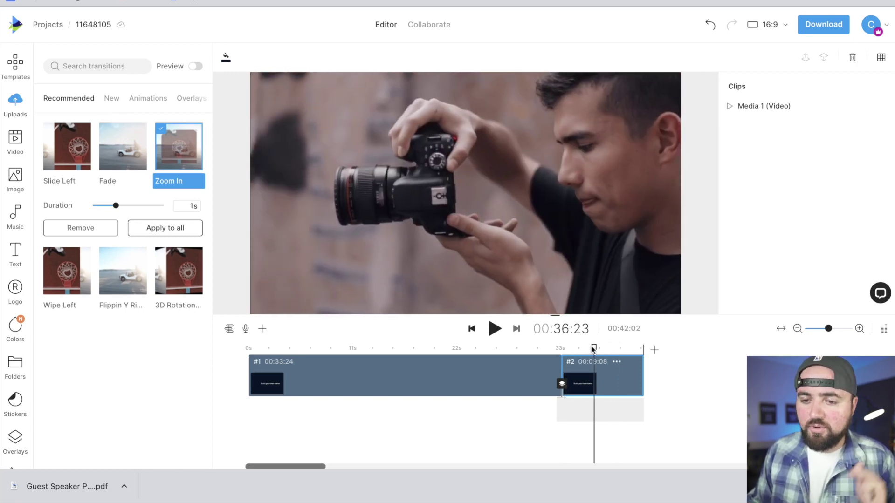
{"action": "left_click_drag", "start_coordinate": [594, 349], "coordinate": [519, 350]}
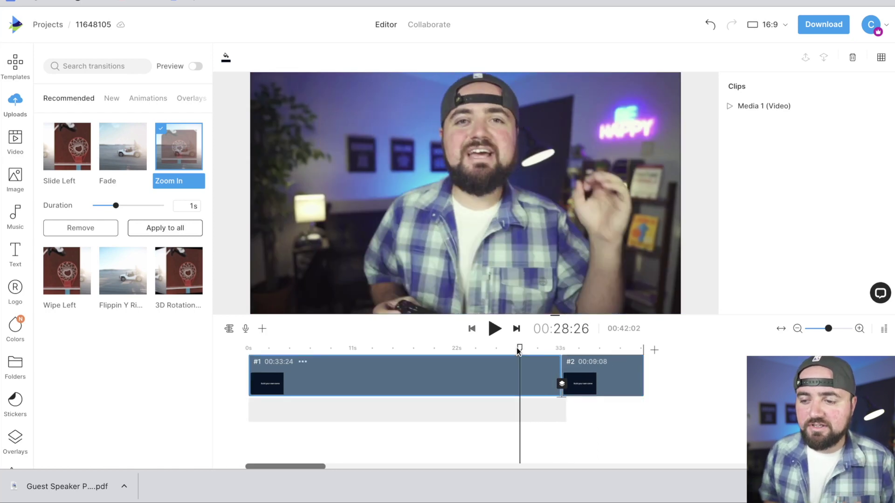
{"action": "left_click_drag", "start_coordinate": [518, 350], "coordinate": [454, 349]}
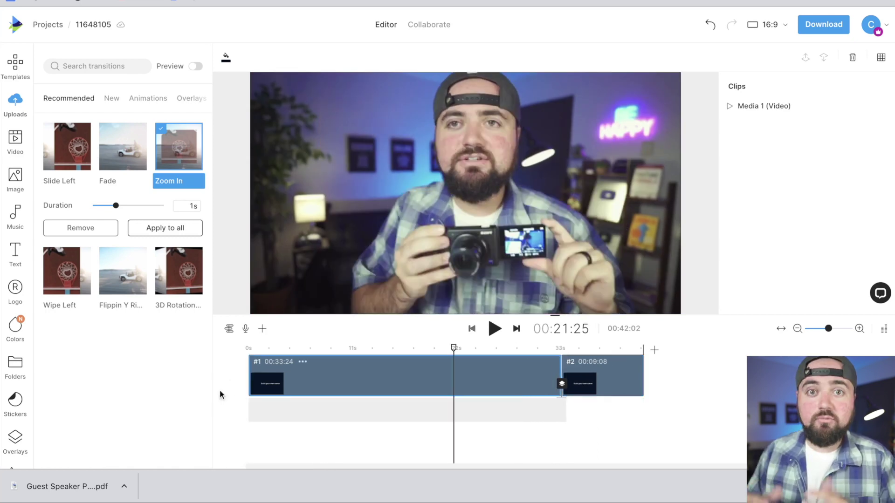
{"action": "left_click", "coordinate": [263, 349]}
{"action": "left_click_drag", "start_coordinate": [263, 349], "coordinate": [221, 349]}
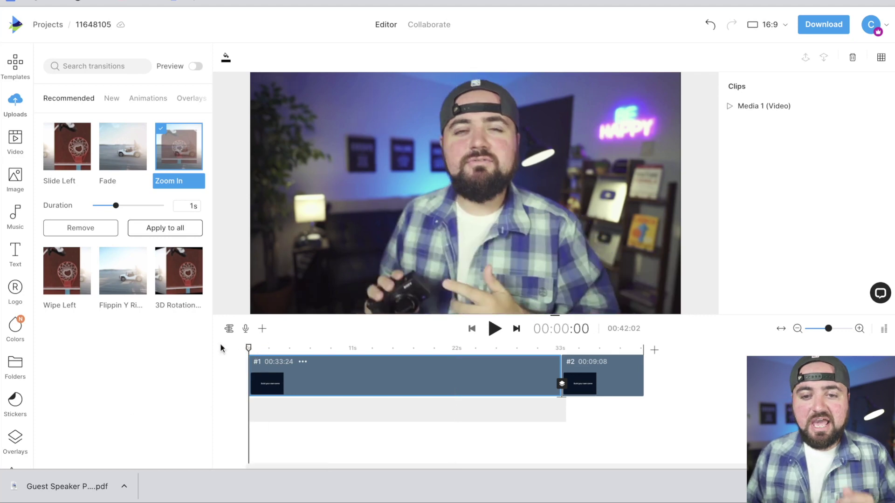
{"action": "left_click", "coordinate": [14, 219]}
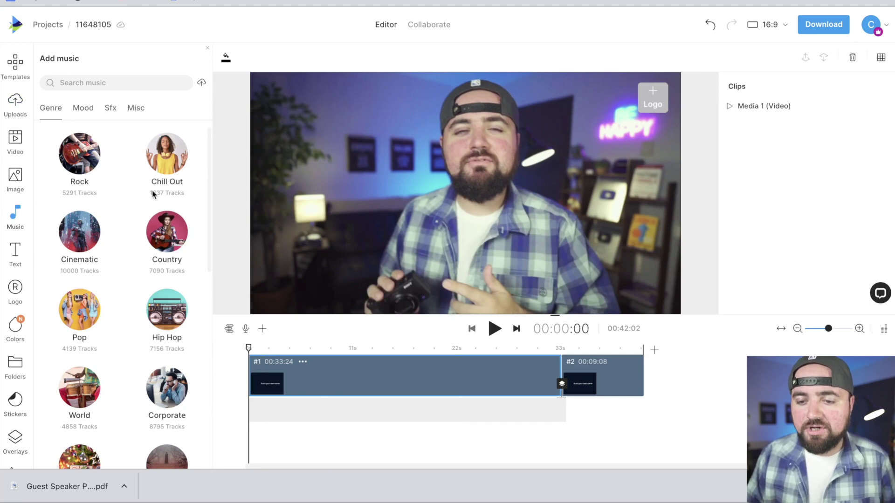
{"action": "scroll", "coordinate": [124, 236], "scroll_direction": "down", "scroll_amount": 4}
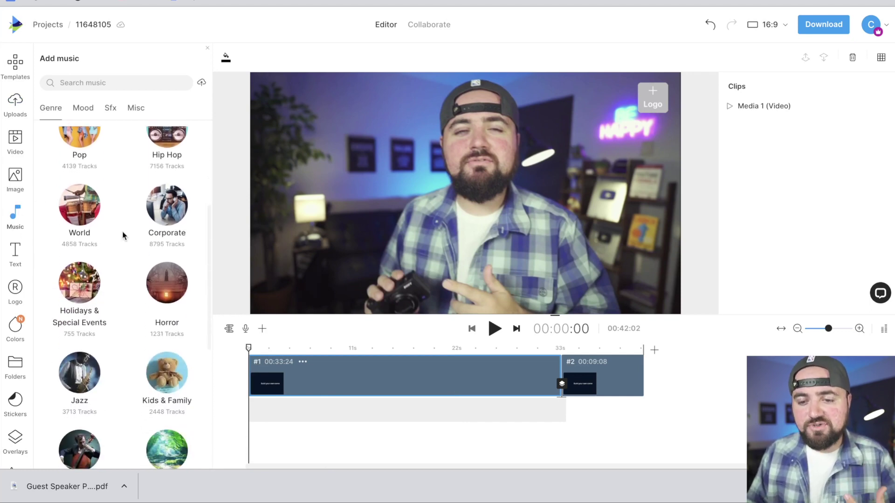
{"action": "scroll", "coordinate": [124, 236], "scroll_direction": "down", "scroll_amount": 4}
{"action": "scroll", "coordinate": [124, 236], "scroll_direction": "up", "scroll_amount": 7}
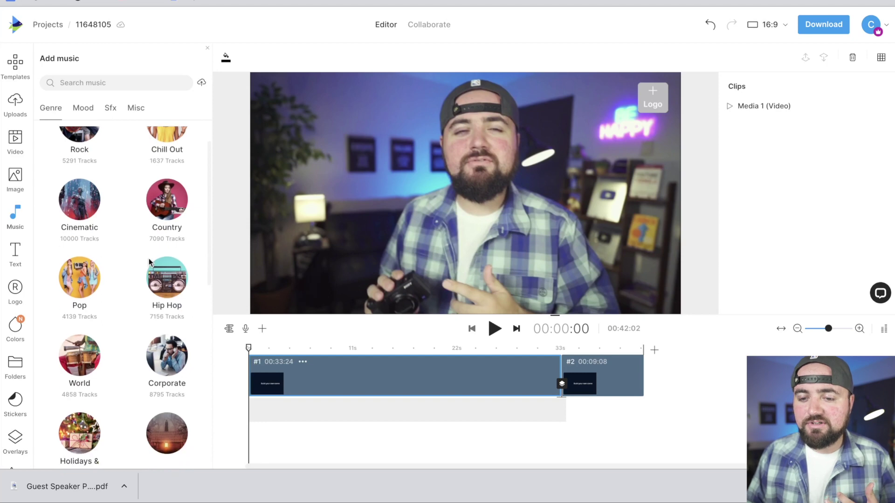
{"action": "left_click", "coordinate": [169, 308]}
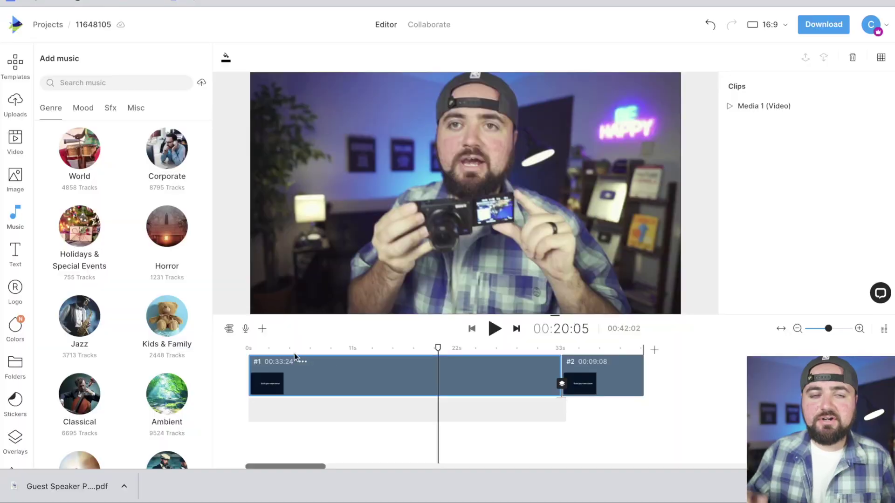
{"action": "left_click", "coordinate": [14, 261]}
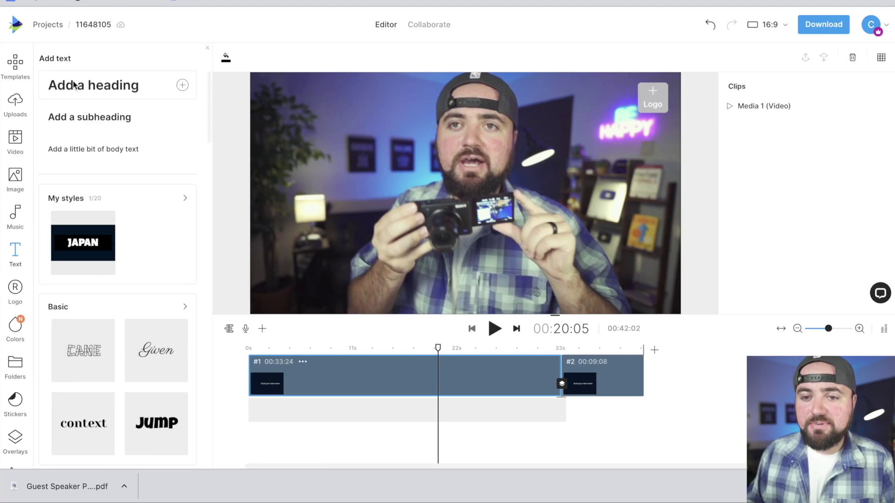
- Scroll the Add text panel to Astons and add the Content Creator name card
{"action": "scroll", "coordinate": [146, 259], "scroll_direction": "down", "scroll_amount": 7}
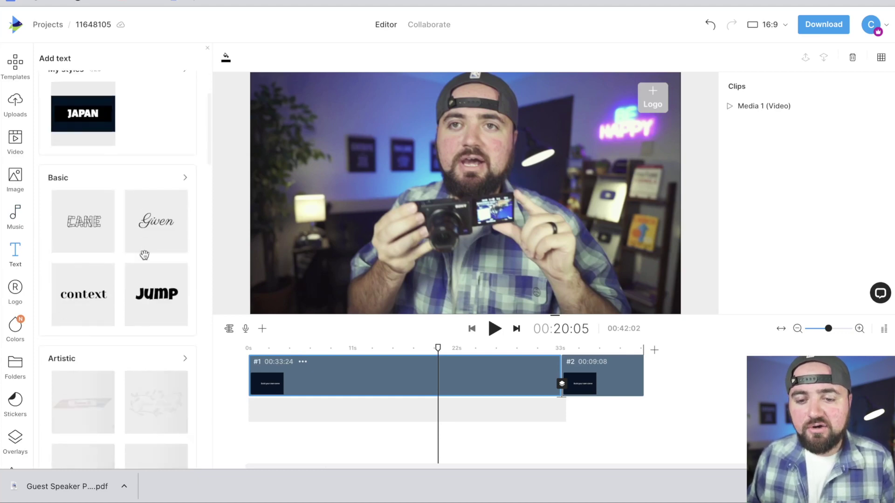
{"action": "scroll", "coordinate": [144, 255], "scroll_direction": "down", "scroll_amount": 5}
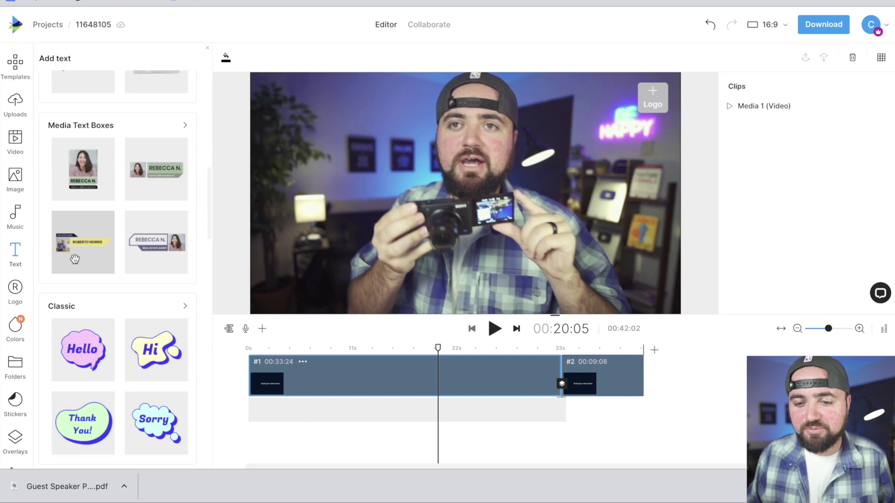
{"action": "scroll", "coordinate": [70, 258], "scroll_direction": "down", "scroll_amount": 8}
{"action": "scroll", "coordinate": [75, 259], "scroll_direction": "down", "scroll_amount": 6}
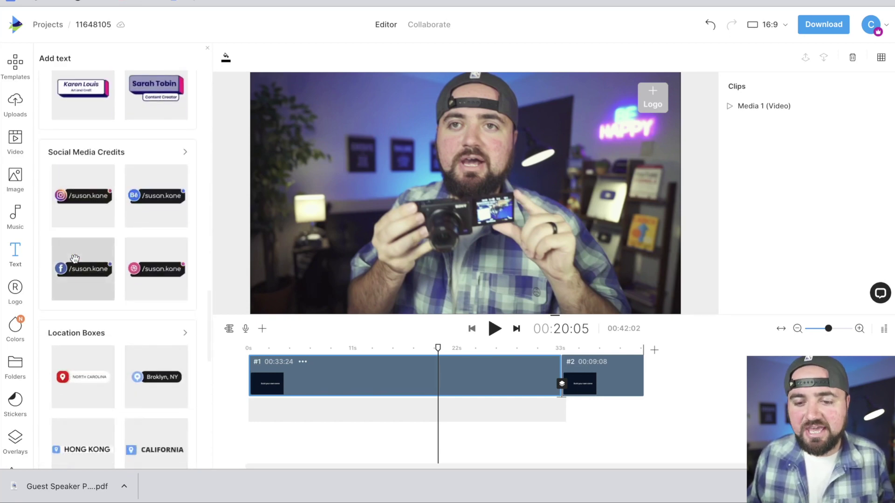
{"action": "scroll", "coordinate": [74, 259], "scroll_direction": "down", "scroll_amount": 4}
{"action": "scroll", "coordinate": [74, 258], "scroll_direction": "down", "scroll_amount": 4}
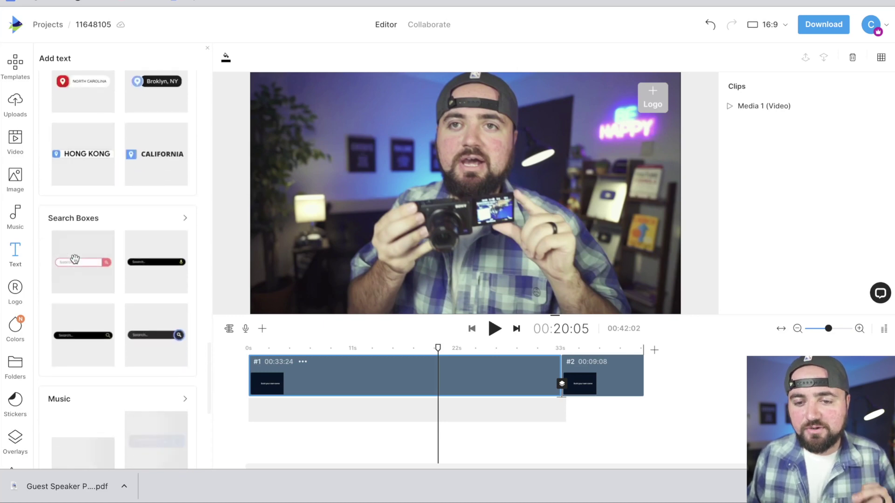
{"action": "scroll", "coordinate": [88, 224], "scroll_direction": "up", "scroll_amount": 10}
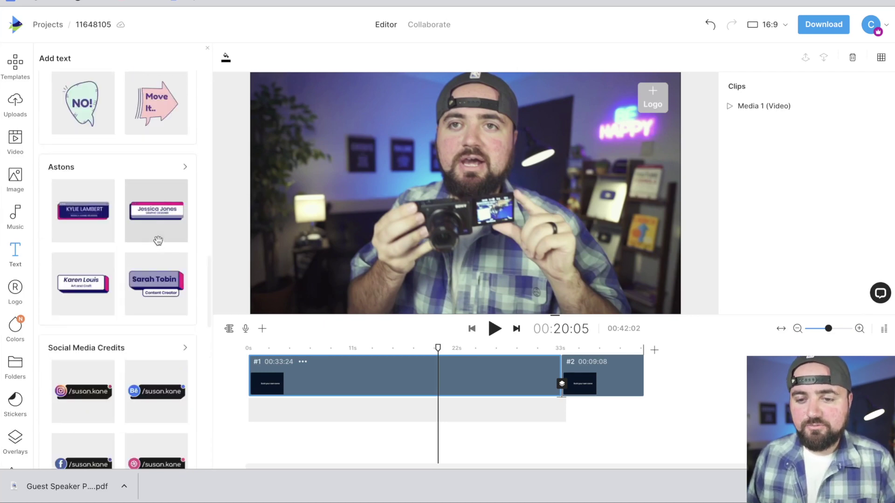
{"action": "left_click", "coordinate": [159, 282]}
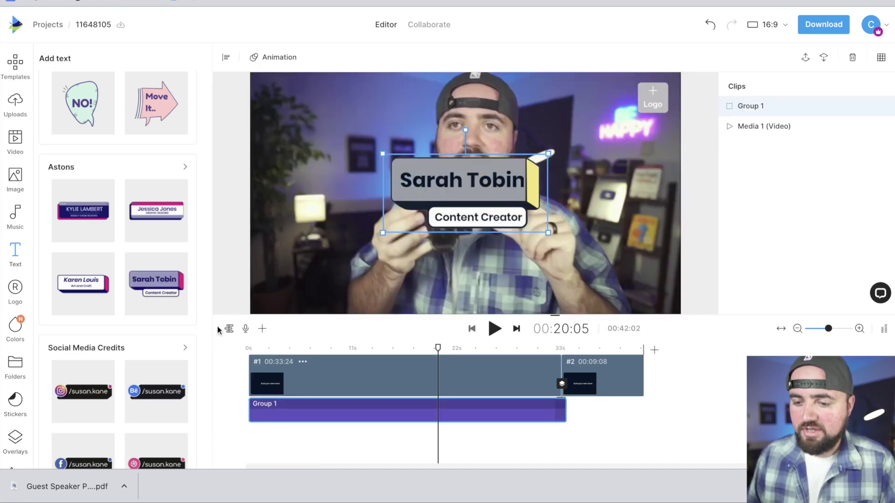
- In the layered timeline, replace the card's name placeholder with the creator's name and shrink it
{"action": "left_click", "coordinate": [229, 329]}
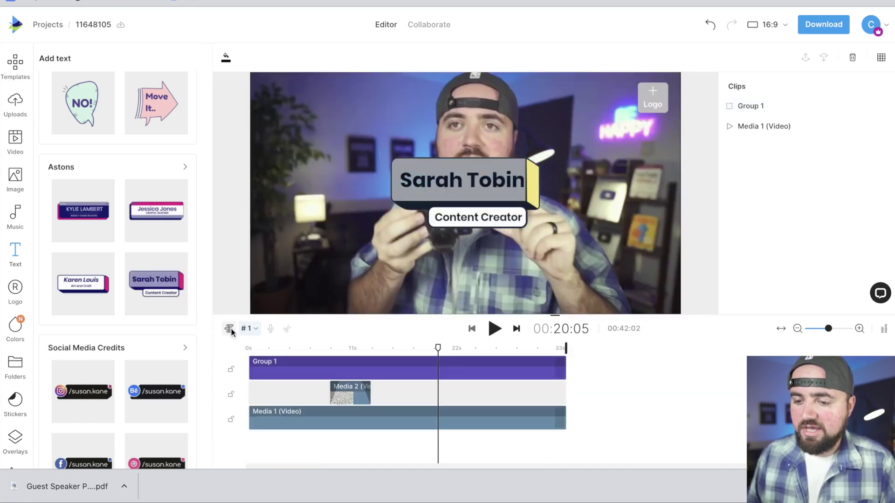
{"action": "left_click", "coordinate": [473, 204]}
{"action": "double_click", "coordinate": [468, 200]}
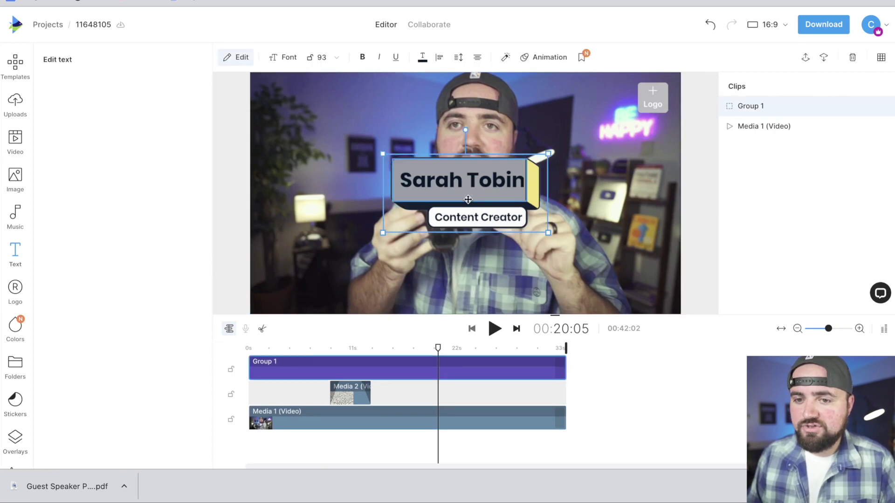
{"action": "left_click", "coordinate": [95, 101]}
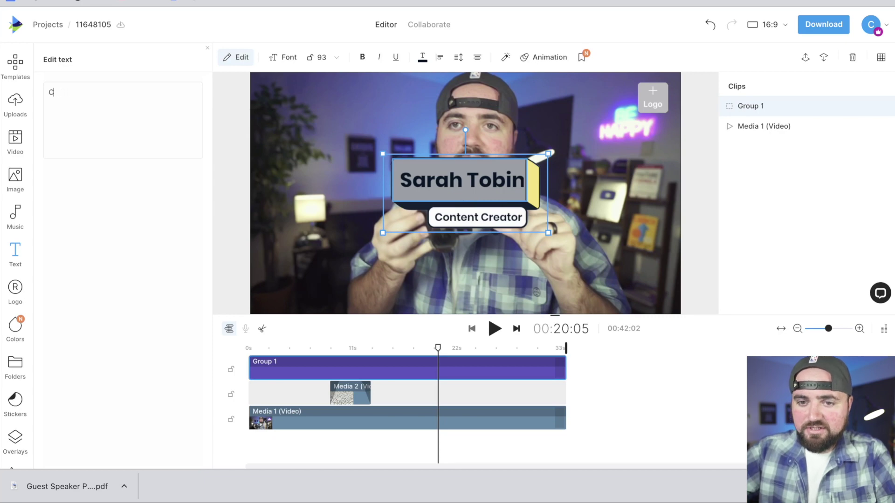
{"action": "key", "text": "BackSpace"}
{"action": "key", "text": "BackSpace"}
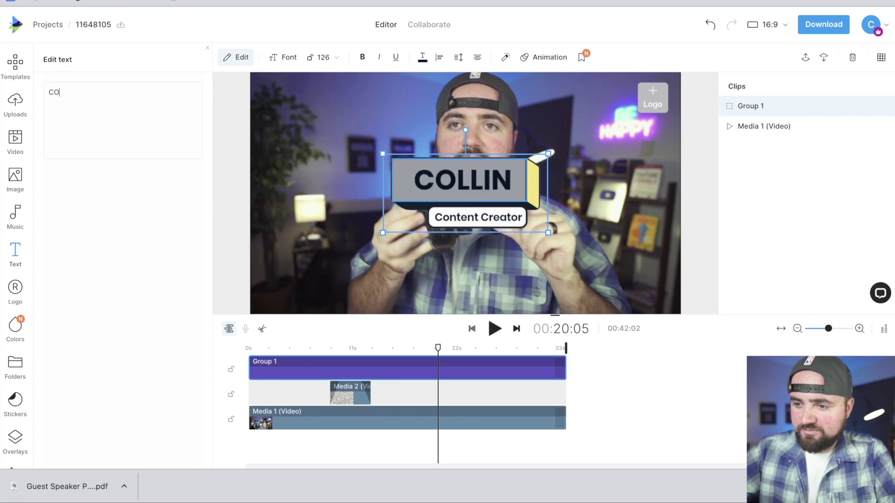
{"action": "type", "text": "ollin Michael"}
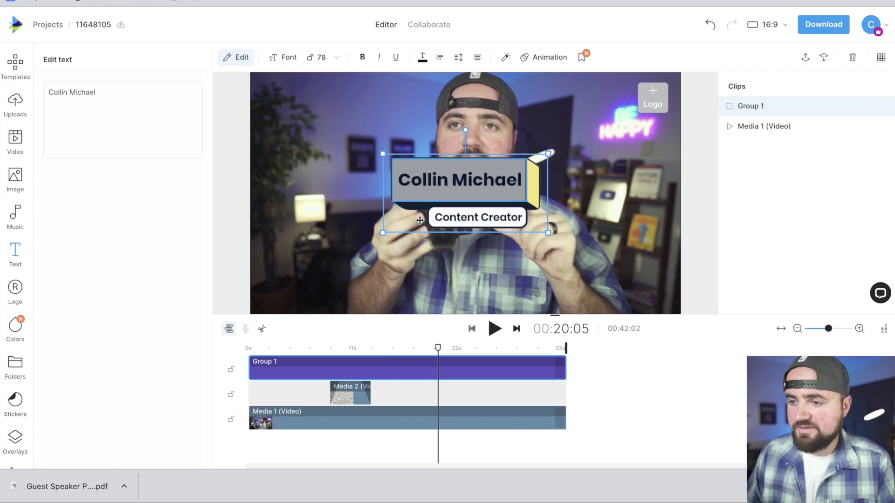
{"action": "left_click_drag", "start_coordinate": [548, 153], "coordinate": [541, 157]}
- Move the name card lower right, enlarge it slightly, and trim it to 00:00:00–00:02:13
{"action": "left_click_drag", "start_coordinate": [488, 162], "coordinate": [611, 236]}
{"action": "left_click_drag", "start_coordinate": [509, 232], "coordinate": [566, 264]}
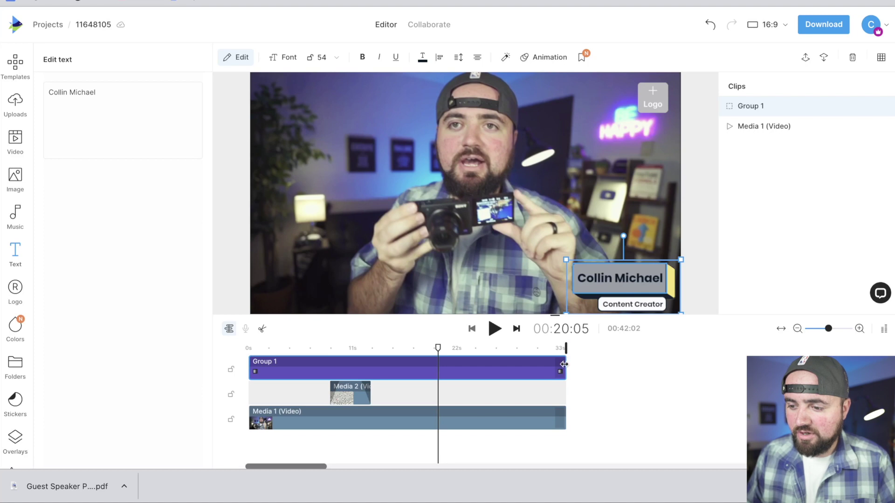
{"action": "left_click_drag", "start_coordinate": [565, 364], "coordinate": [272, 372]}
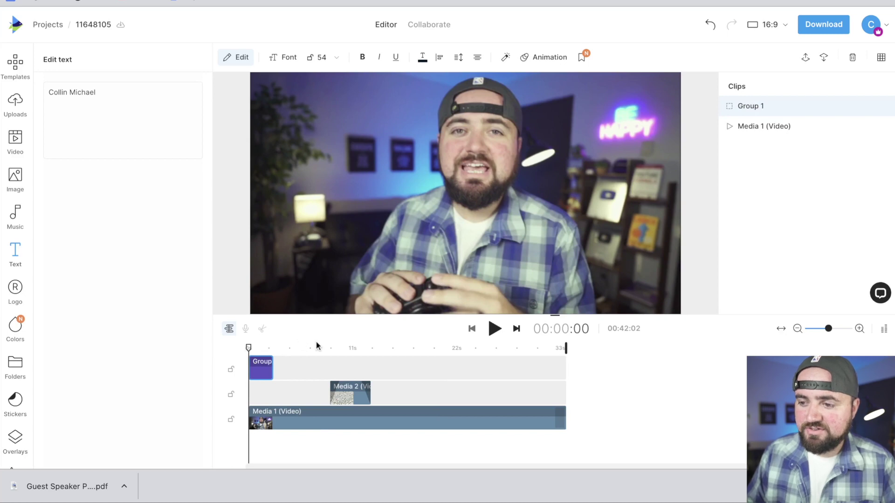
{"action": "key", "text": "space"}
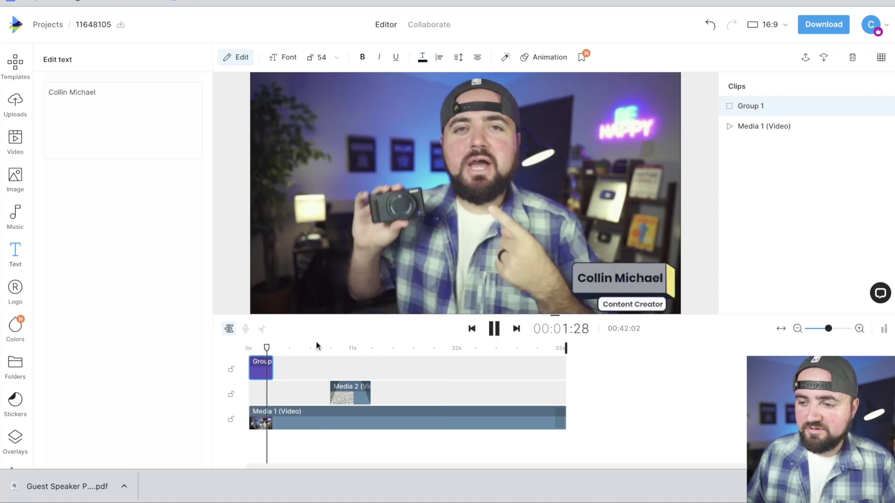
{"action": "key", "text": "space"}
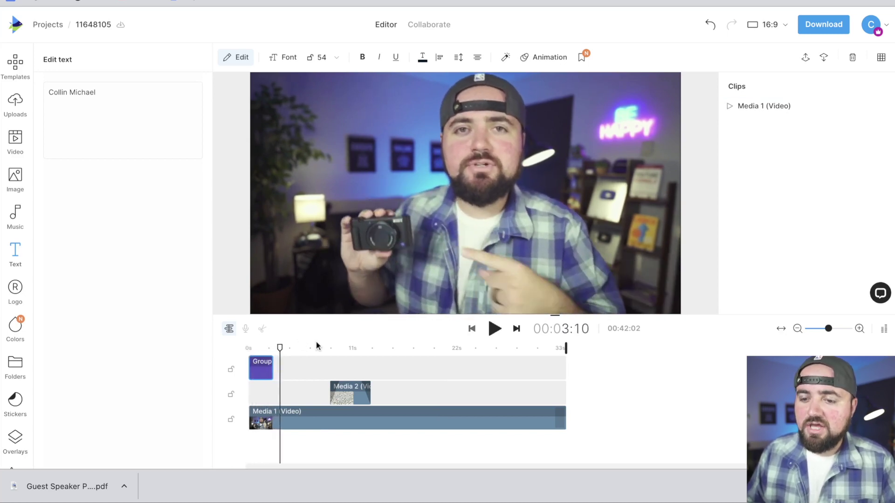
{"action": "left_click", "coordinate": [284, 369]}
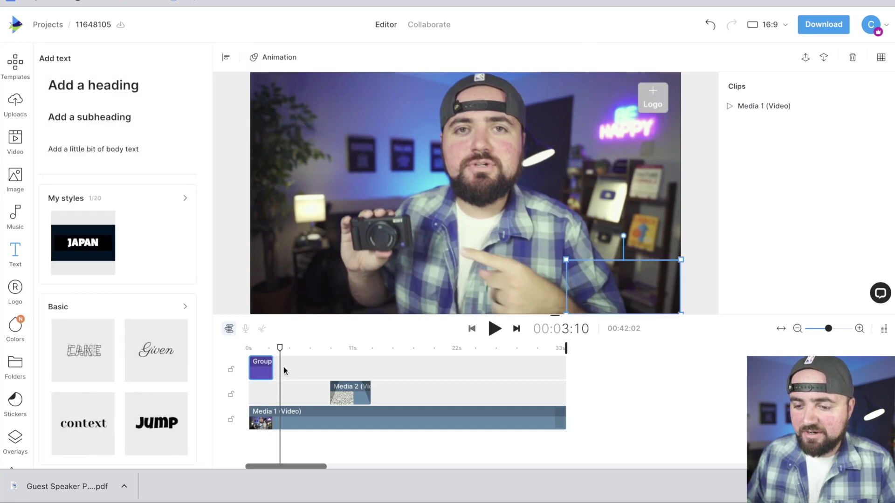
- Extend Group 1 past the playhead and give it a 1.0s Fade to right exit
{"action": "left_click_drag", "start_coordinate": [271, 369], "coordinate": [285, 369]}
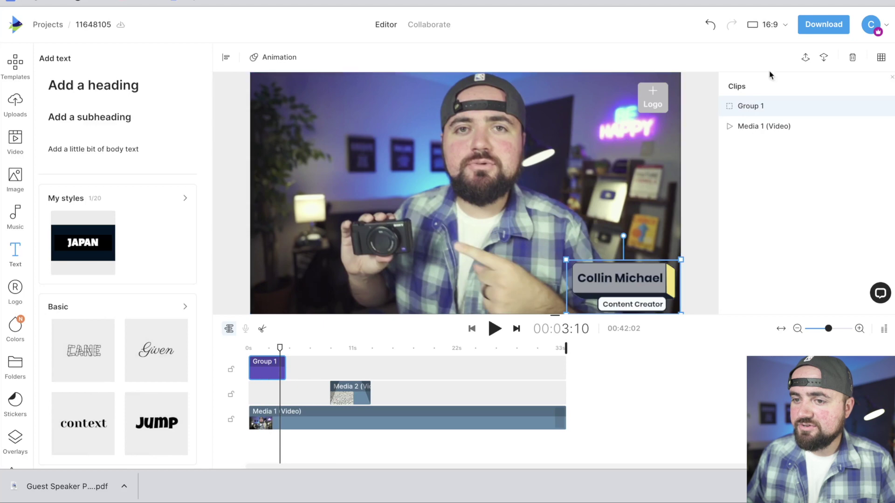
{"action": "left_click", "coordinate": [275, 56]}
{"action": "left_click", "coordinate": [119, 148]}
{"action": "mouse_move", "coordinate": [132, 181]}
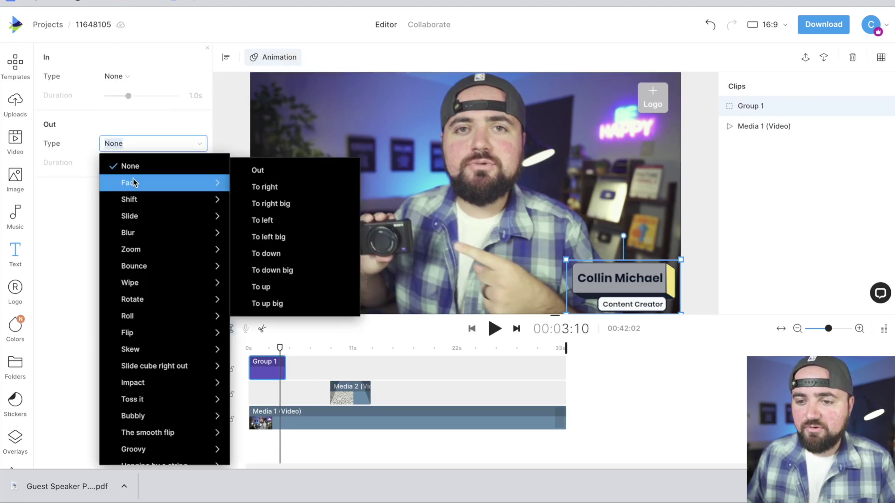
{"action": "left_click", "coordinate": [273, 189]}
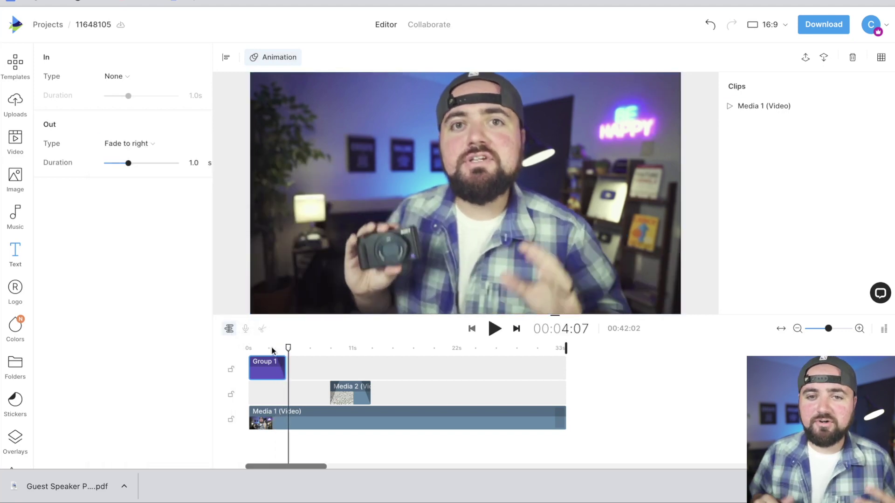
{"action": "scroll", "coordinate": [13, 359], "scroll_direction": "down", "scroll_amount": 3}
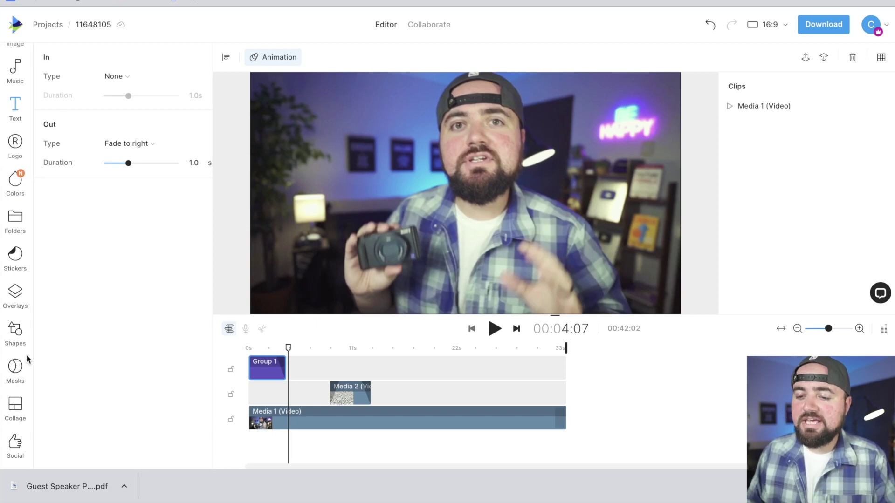
{"action": "left_click", "coordinate": [259, 422]}
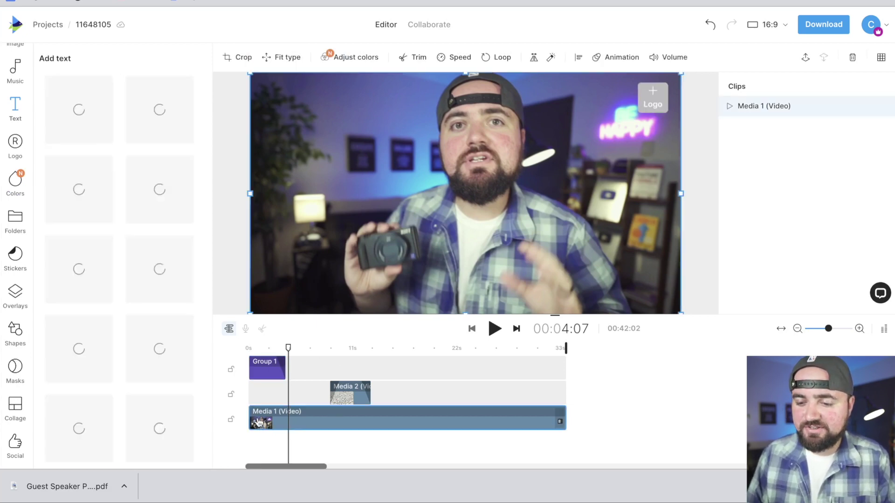
{"action": "left_click", "coordinate": [357, 399]}
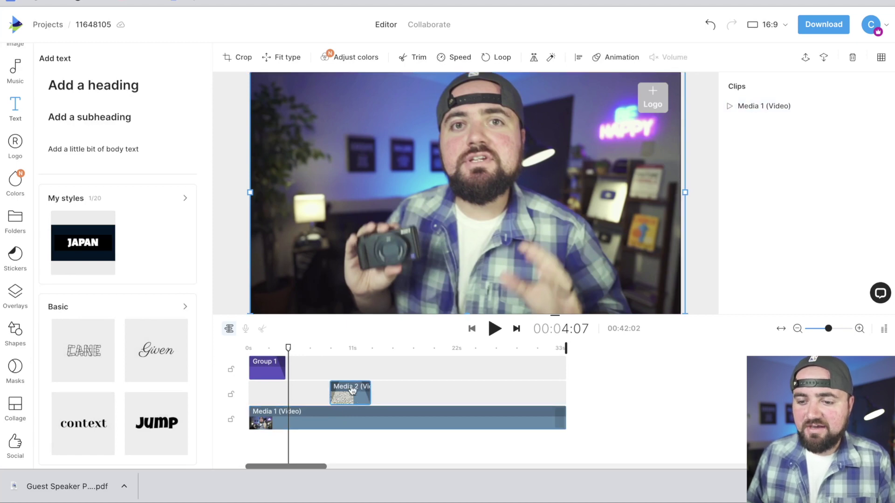
{"action": "left_click", "coordinate": [276, 365]}
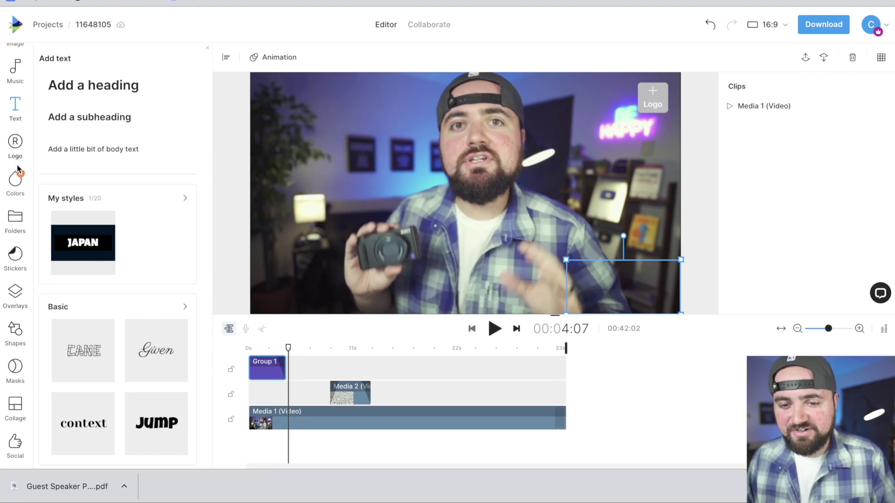
{"action": "left_click", "coordinate": [15, 255]}
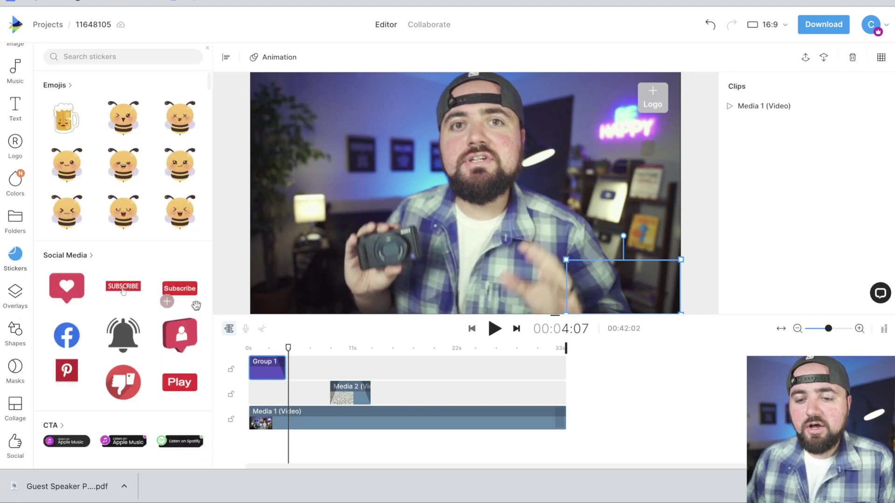
- Add the cash-and-coins Finance sticker and drag it to the upper left of the frame
{"action": "scroll", "coordinate": [196, 305], "scroll_direction": "down", "scroll_amount": 3}
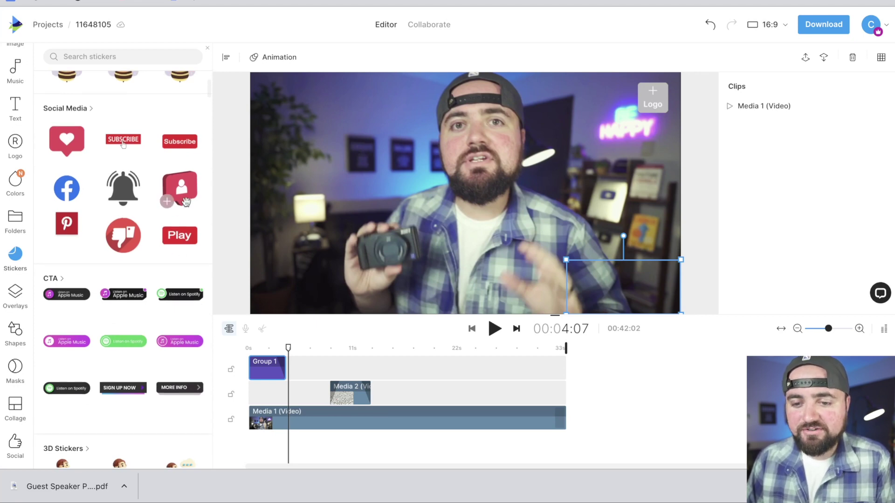
{"action": "scroll", "coordinate": [185, 201], "scroll_direction": "up", "scroll_amount": 1}
{"action": "scroll", "coordinate": [185, 202], "scroll_direction": "down", "scroll_amount": 1}
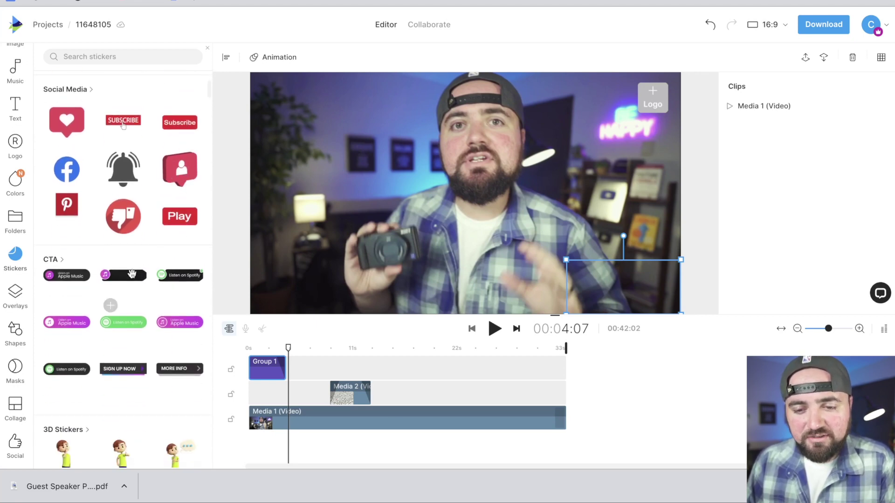
{"action": "scroll", "coordinate": [131, 280], "scroll_direction": "down", "scroll_amount": 2}
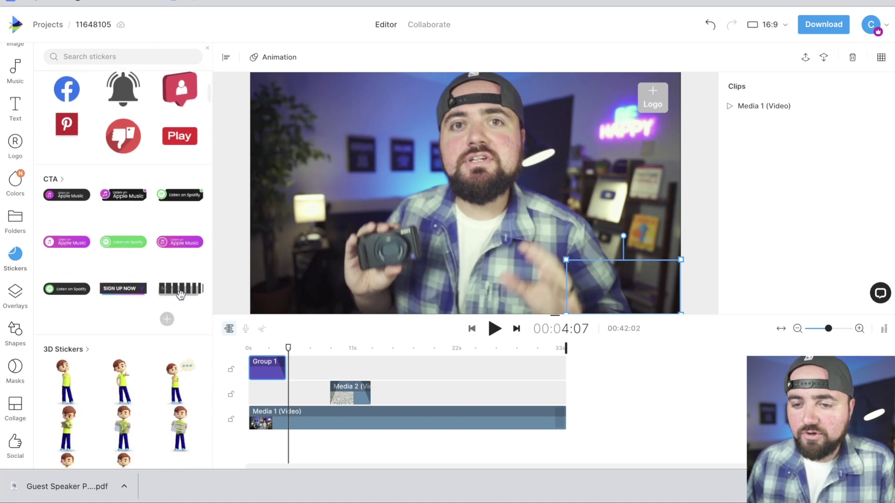
{"action": "scroll", "coordinate": [179, 138], "scroll_direction": "up", "scroll_amount": 2}
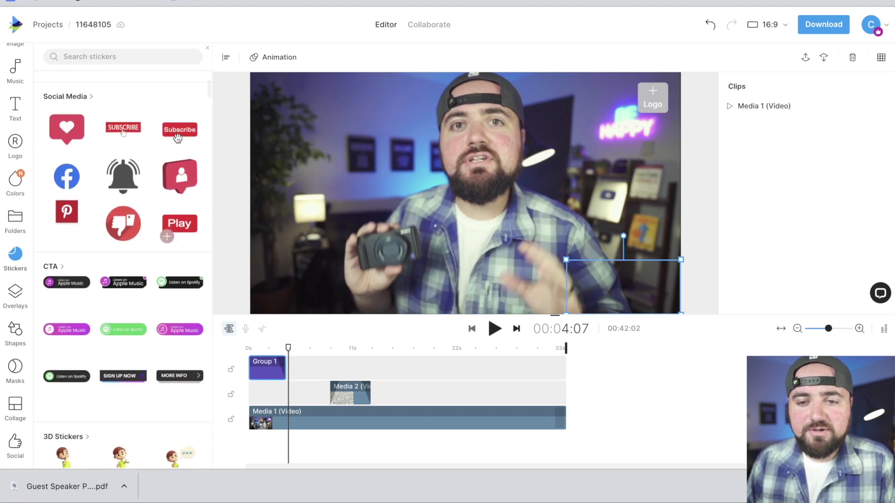
{"action": "scroll", "coordinate": [176, 135], "scroll_direction": "down", "scroll_amount": 8}
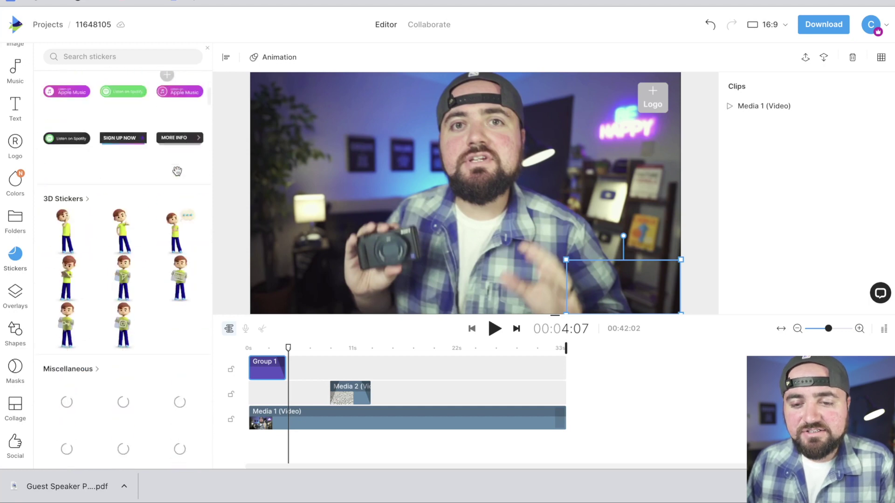
{"action": "scroll", "coordinate": [177, 173], "scroll_direction": "down", "scroll_amount": 6}
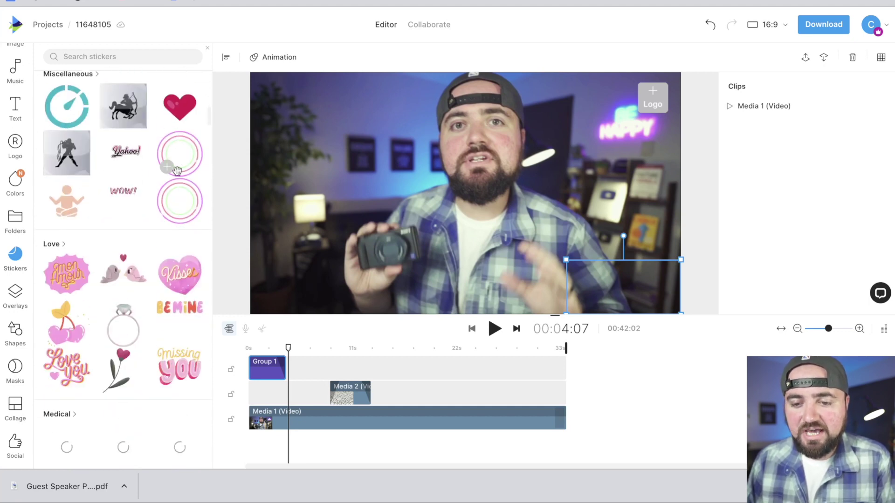
{"action": "scroll", "coordinate": [177, 172], "scroll_direction": "down", "scroll_amount": 5}
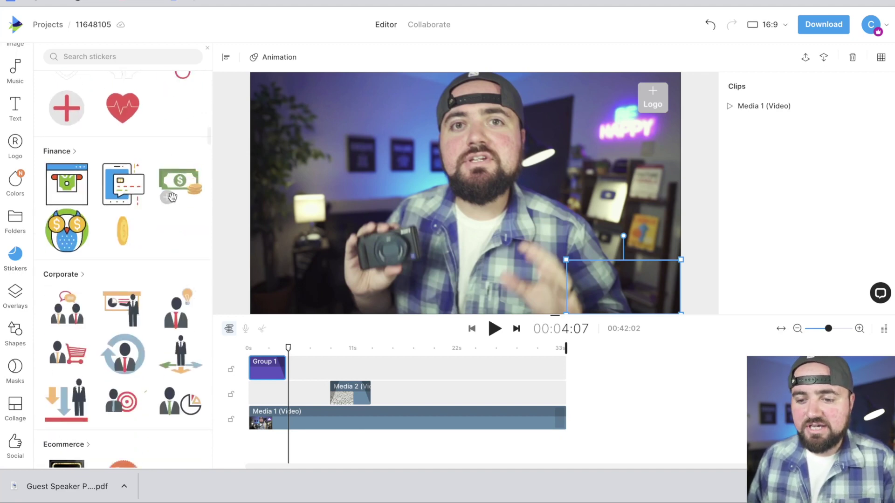
{"action": "left_click", "coordinate": [170, 198]}
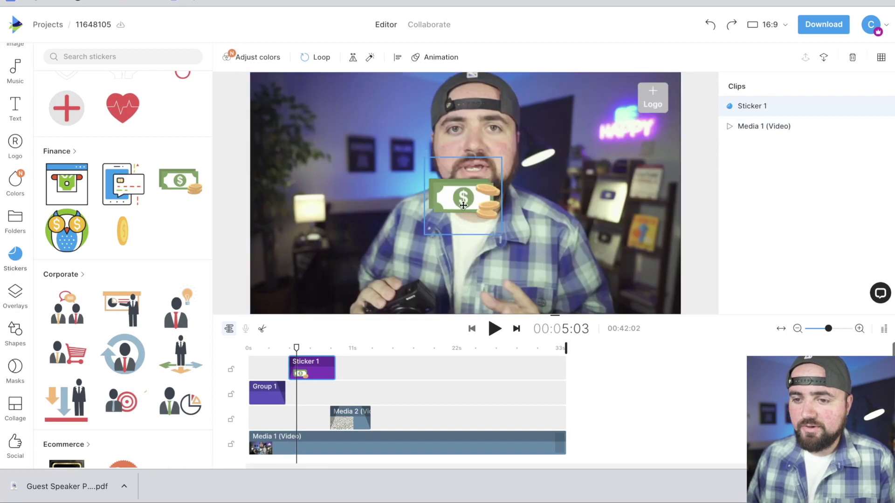
{"action": "left_click_drag", "start_coordinate": [461, 198], "coordinate": [334, 151]}
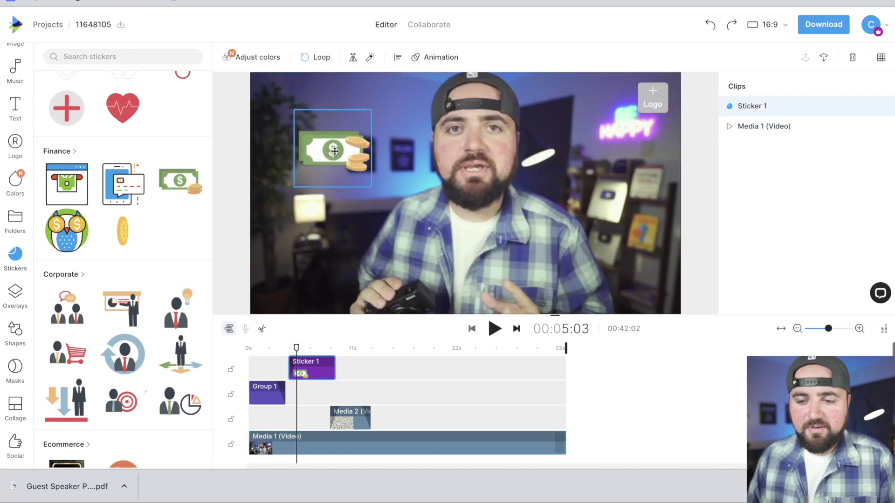
- Scrub and play around three seconds to check when the sticker appears, then jump to 17 seconds
{"action": "left_click", "coordinate": [288, 347]}
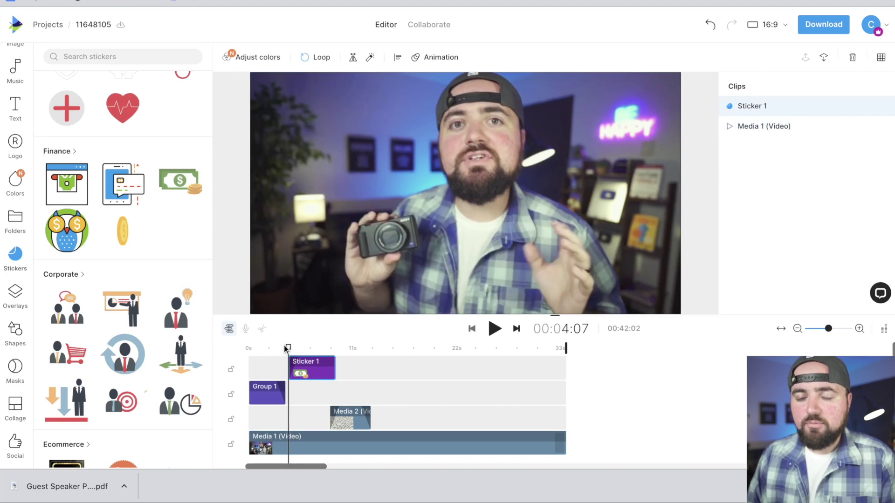
{"action": "left_click", "coordinate": [285, 348]}
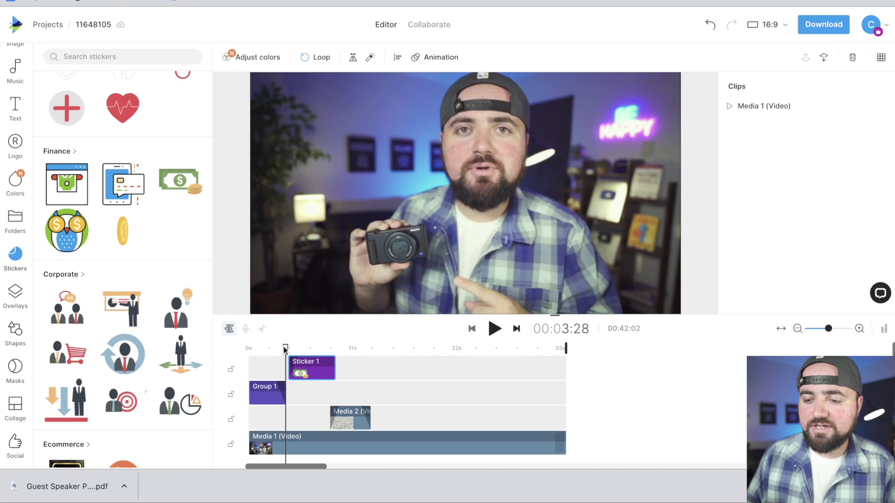
{"action": "mouse_move", "coordinate": [286, 349]}
{"action": "left_mouse_down"}
{"action": "mouse_move", "coordinate": [311, 348]}
{"action": "mouse_move", "coordinate": [288, 349]}
{"action": "left_mouse_up"}
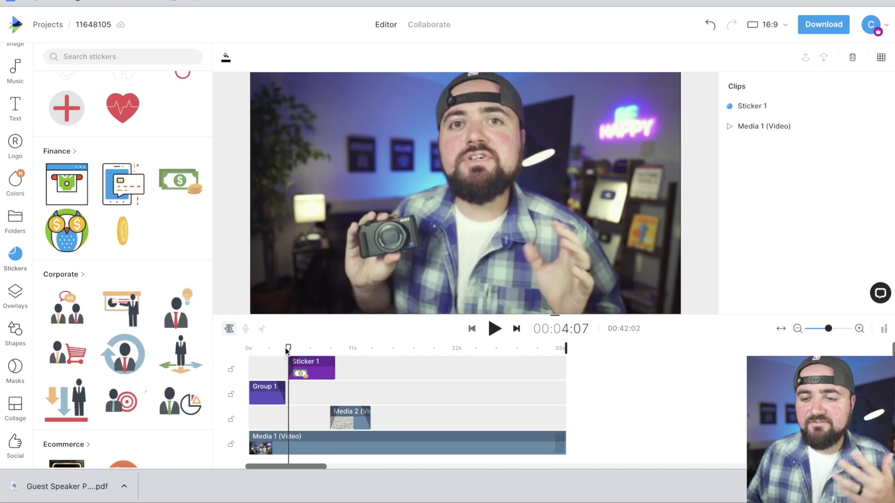
{"action": "key", "text": "space"}
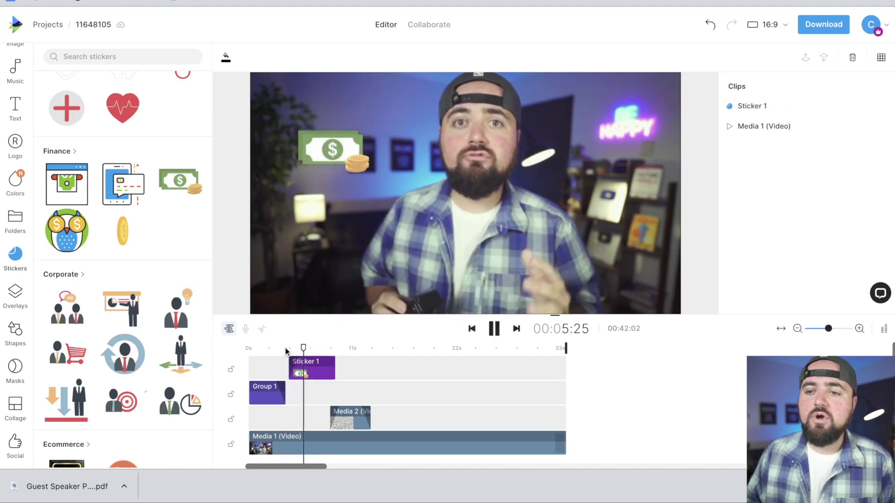
{"action": "key", "text": "space"}
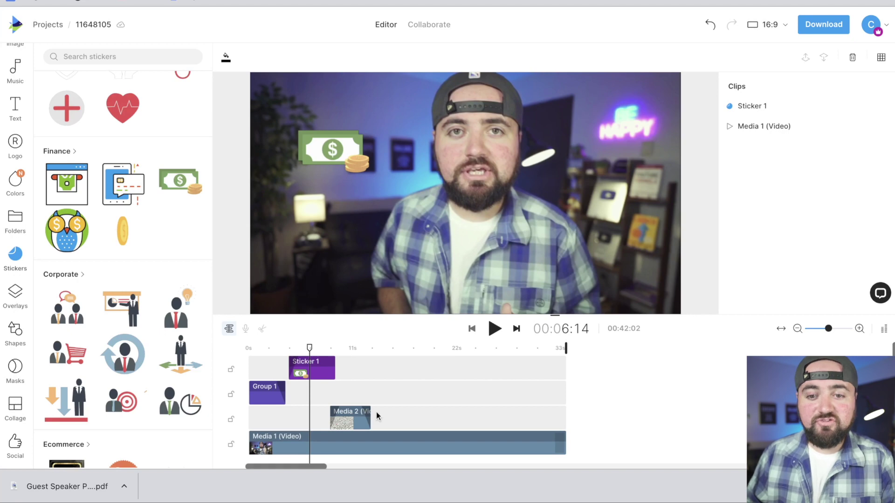
{"action": "left_click", "coordinate": [413, 349]}
{"action": "scroll", "coordinate": [11, 112], "scroll_direction": "up", "scroll_amount": 2}
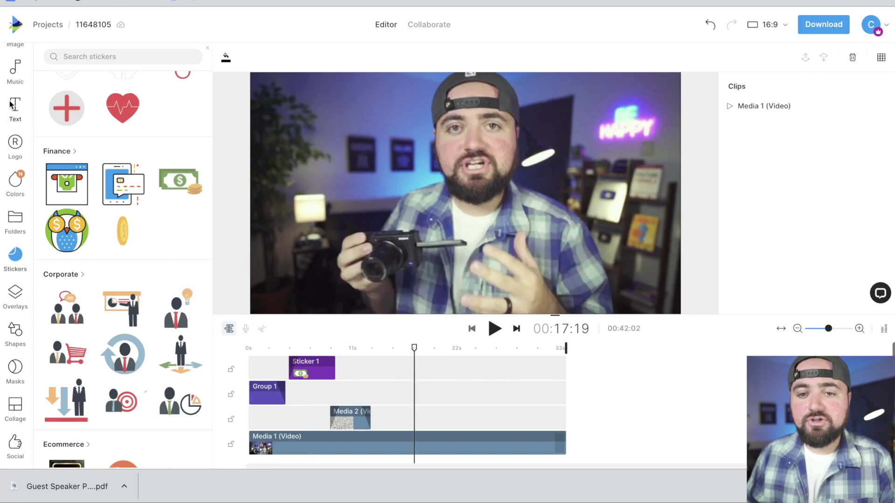
{"action": "scroll", "coordinate": [10, 107], "scroll_direction": "up", "scroll_amount": 1}
- Search iStock images for 'cameras' and add the drone photo at the playhead
{"action": "left_click", "coordinate": [15, 163]}
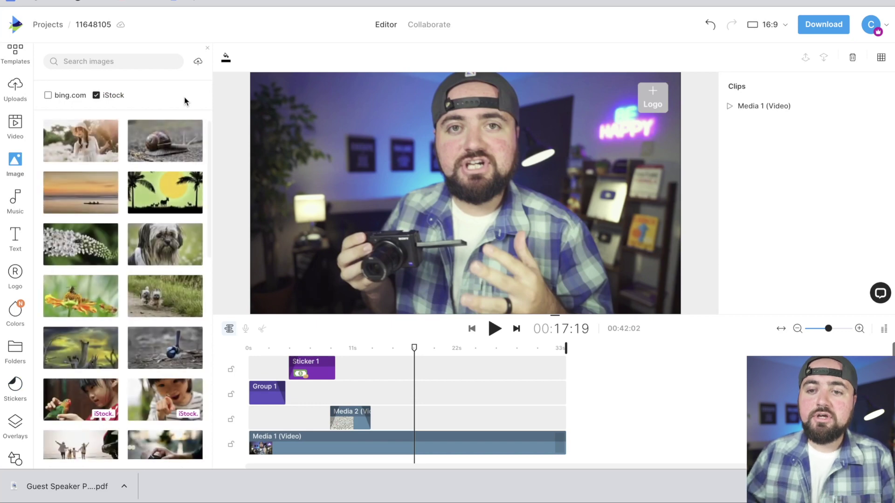
{"action": "left_click", "coordinate": [140, 61]}
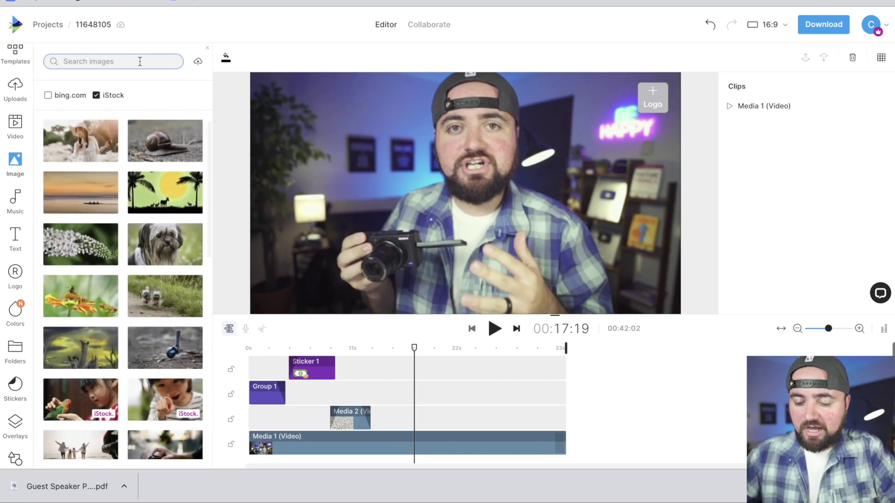
{"action": "type", "text": "cameras"}
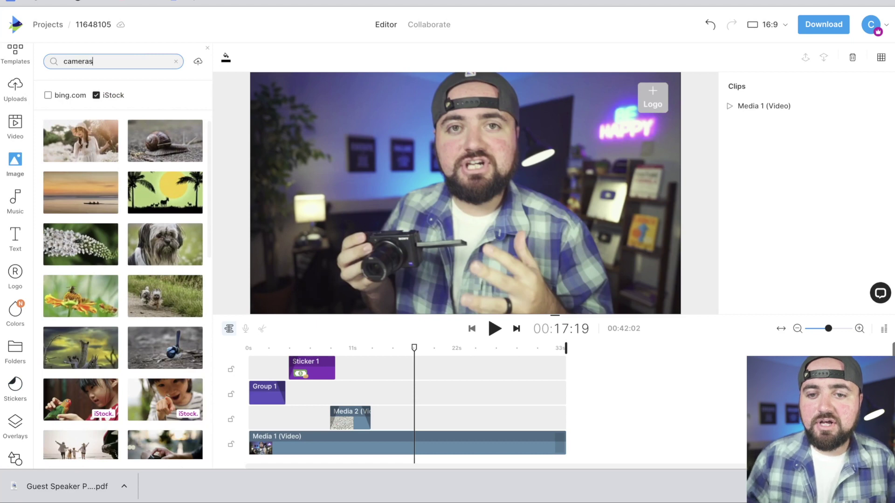
{"action": "key", "text": "Return"}
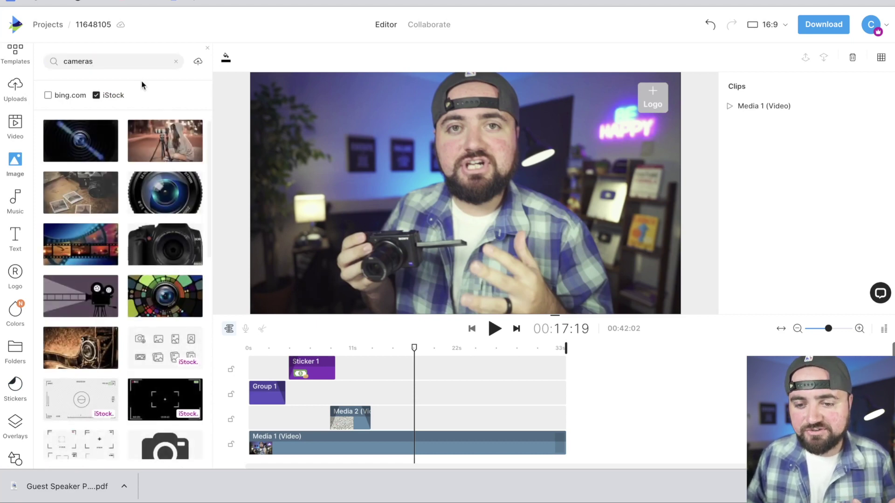
{"action": "scroll", "coordinate": [140, 252], "scroll_direction": "down", "scroll_amount": 5}
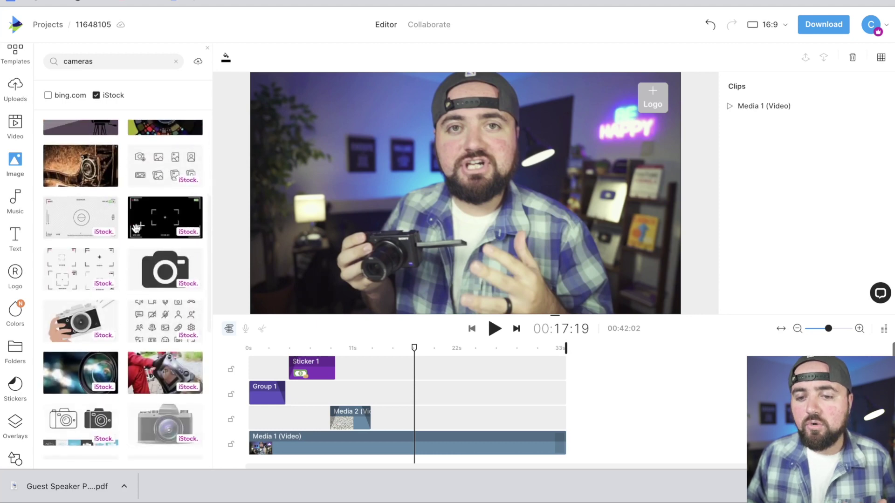
{"action": "scroll", "coordinate": [136, 227], "scroll_direction": "down", "scroll_amount": 5}
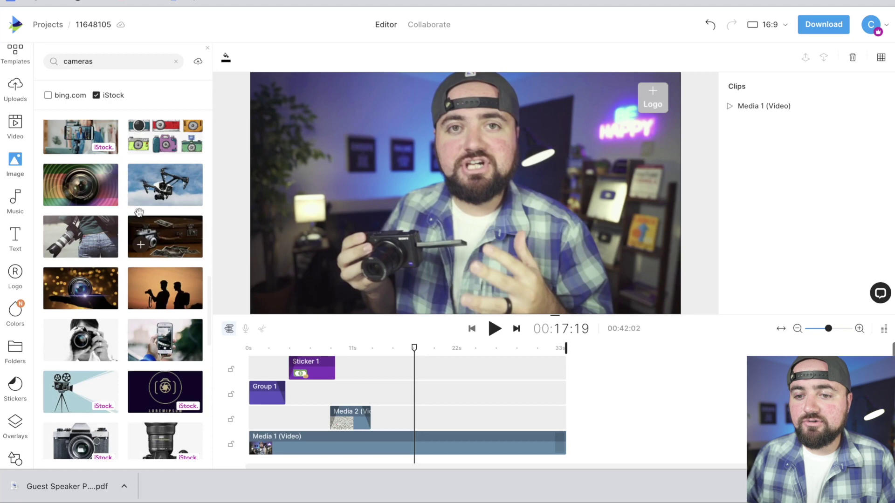
{"action": "left_click", "coordinate": [143, 194]}
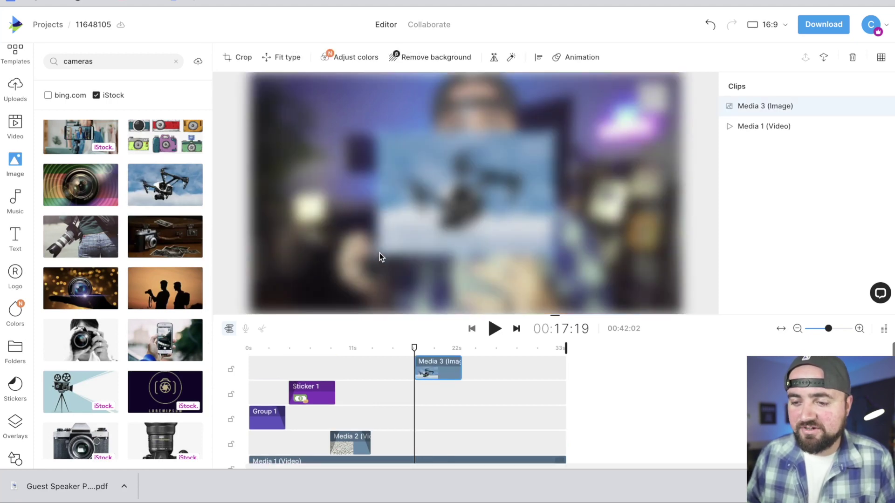
- Stretch Media 3 by its bottom-left and top-right corners to fill the frame, then scrub past it
{"action": "left_click", "coordinate": [386, 242]}
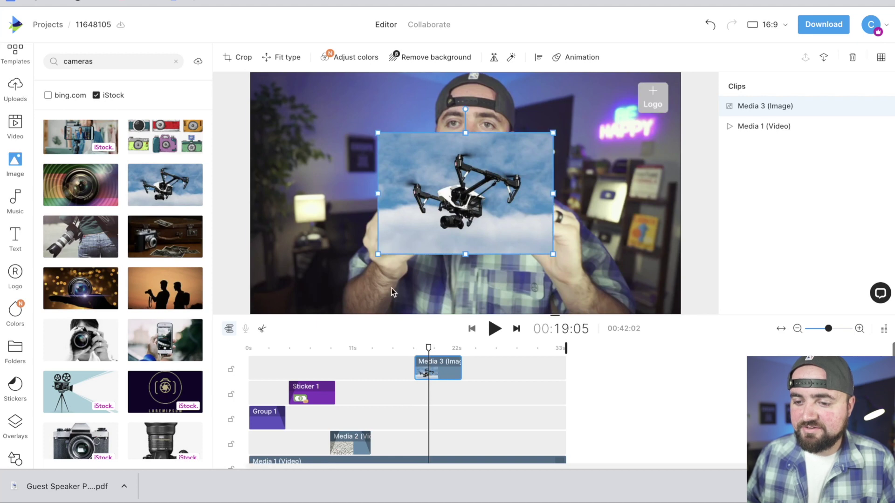
{"action": "left_click_drag", "start_coordinate": [378, 255], "coordinate": [243, 334]}
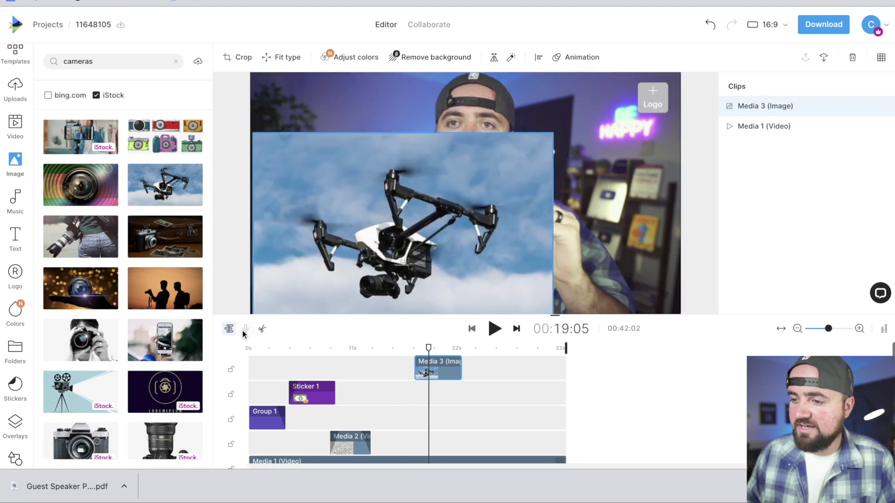
{"action": "left_click_drag", "start_coordinate": [553, 134], "coordinate": [700, 75]}
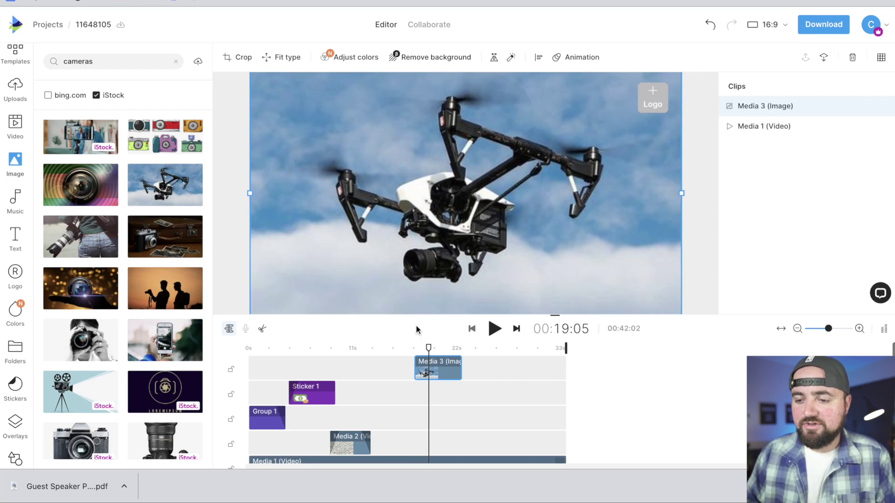
{"action": "left_click_drag", "start_coordinate": [407, 348], "coordinate": [448, 351]}
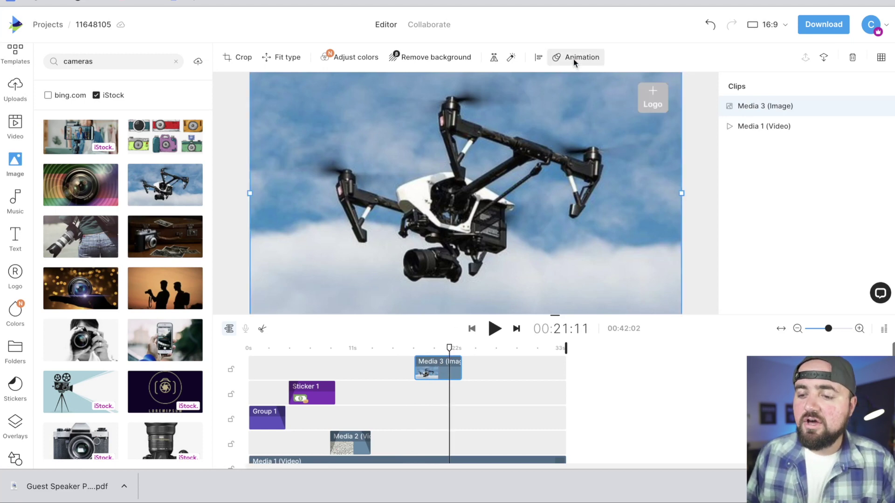
{"action": "left_click_drag", "start_coordinate": [449, 348], "coordinate": [467, 350]}
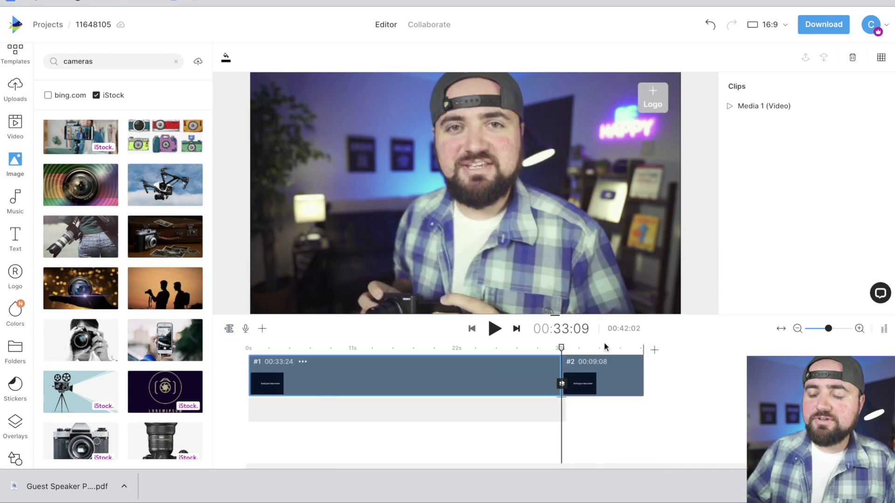
- Add a 10-second third scene from the 'Tech youtube outro' template found by searching 'outro'
{"action": "left_click", "coordinate": [658, 354]}
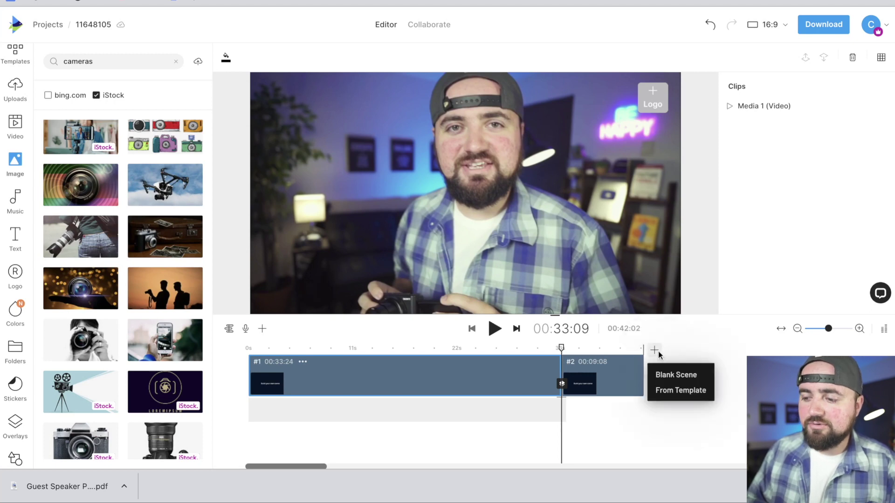
{"action": "left_click", "coordinate": [666, 392]}
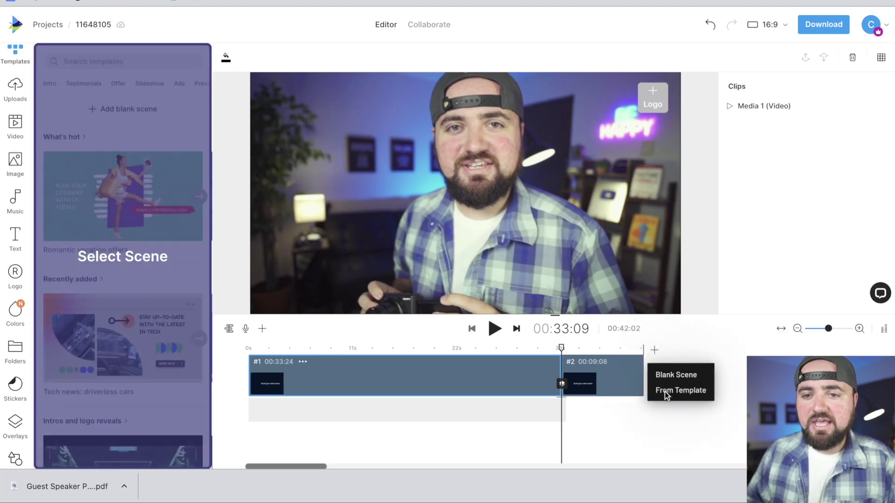
{"action": "left_click", "coordinate": [117, 62]}
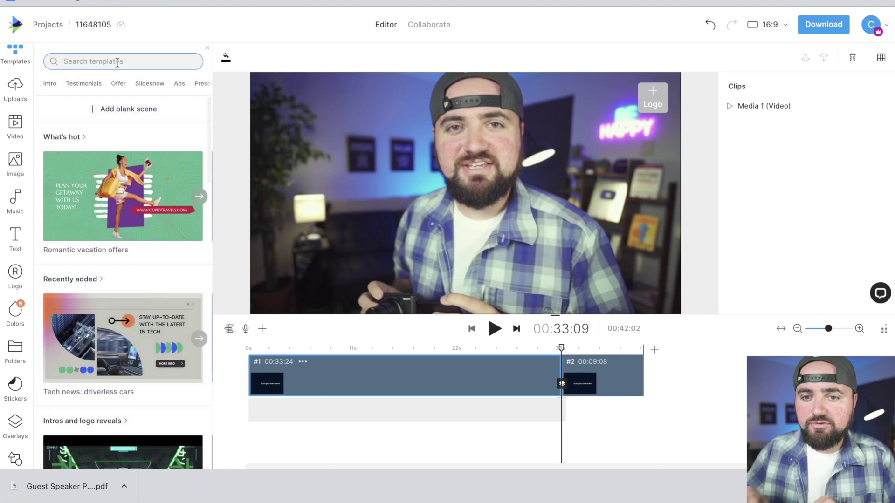
{"action": "type", "text": "outr"}
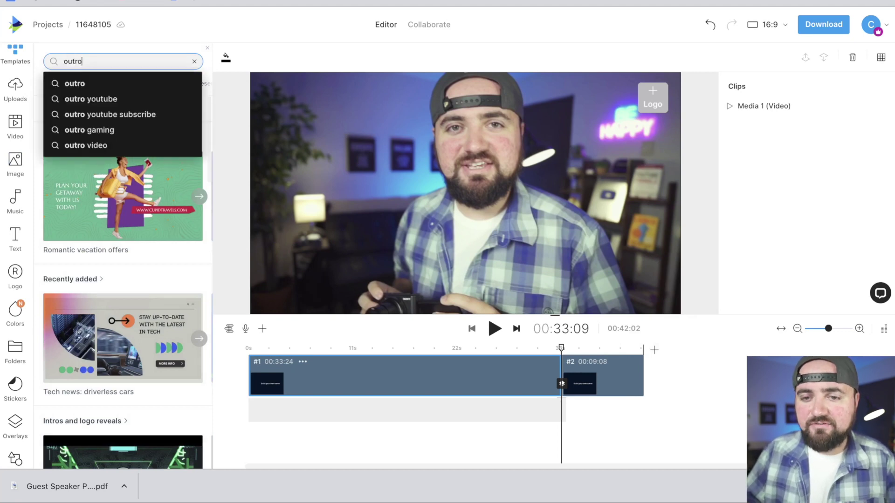
{"action": "type", "text": "o"}
{"action": "key", "text": "Return"}
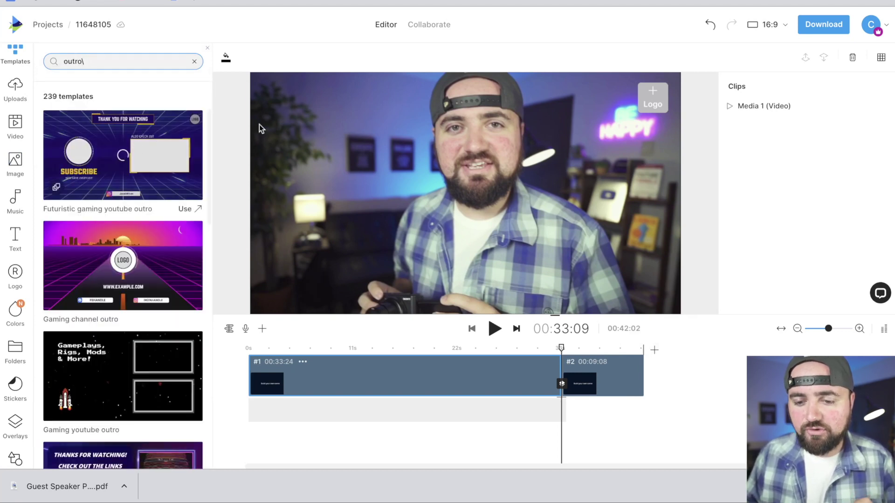
{"action": "scroll", "coordinate": [205, 232], "scroll_direction": "down", "scroll_amount": 7}
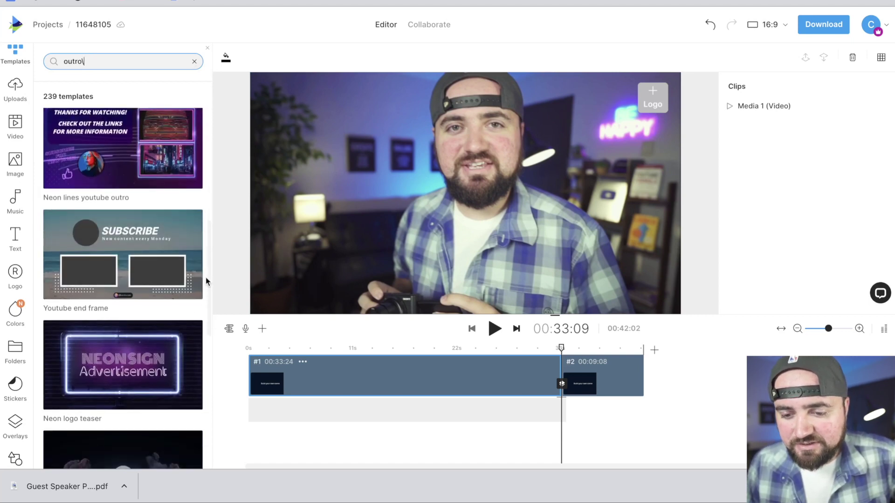
{"action": "scroll", "coordinate": [206, 278], "scroll_direction": "down", "scroll_amount": 5}
{"action": "scroll", "coordinate": [206, 278], "scroll_direction": "up", "scroll_amount": 1}
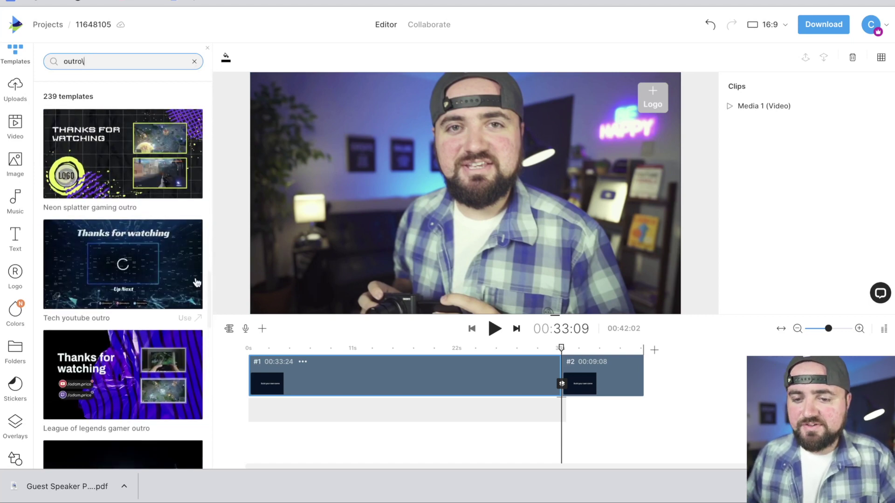
{"action": "mouse_move", "coordinate": [130, 264]}
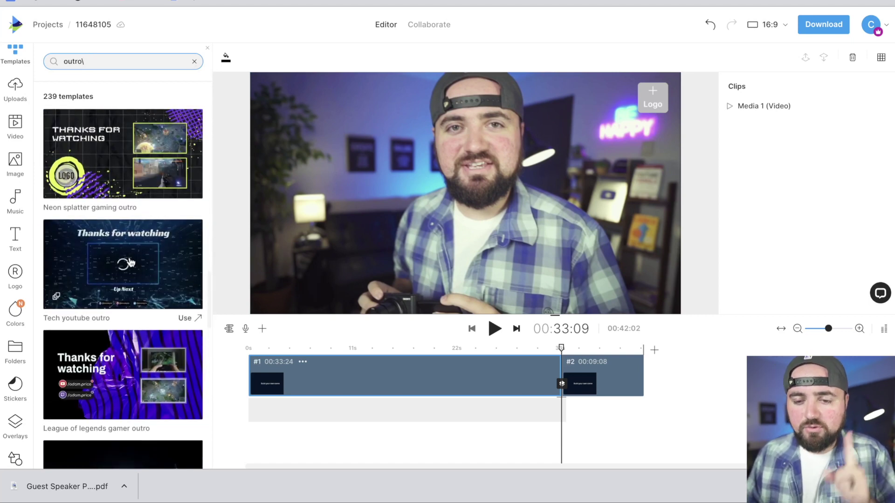
{"action": "left_click", "coordinate": [158, 277]}
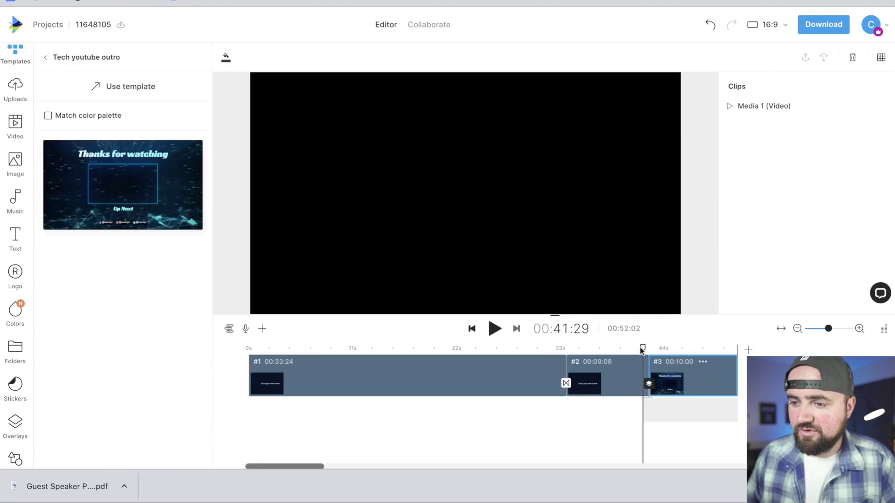
{"action": "left_click_drag", "start_coordinate": [643, 349], "coordinate": [697, 350]}
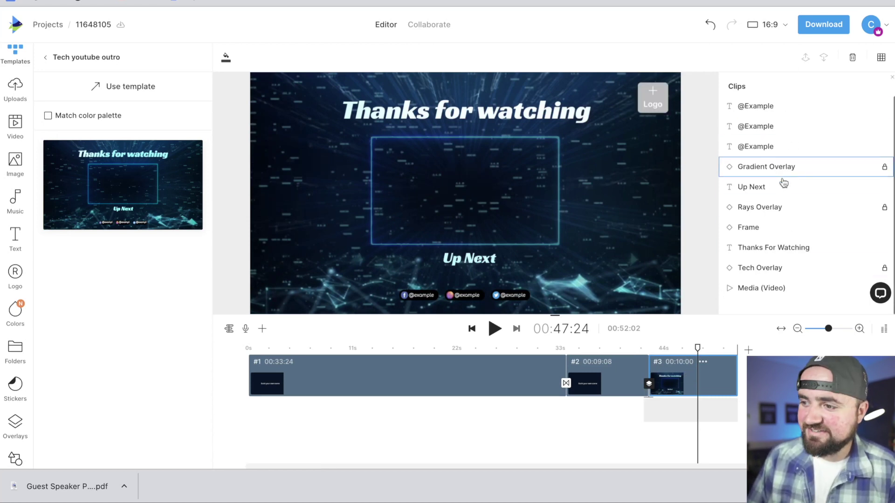
{"action": "left_click", "coordinate": [781, 112]}
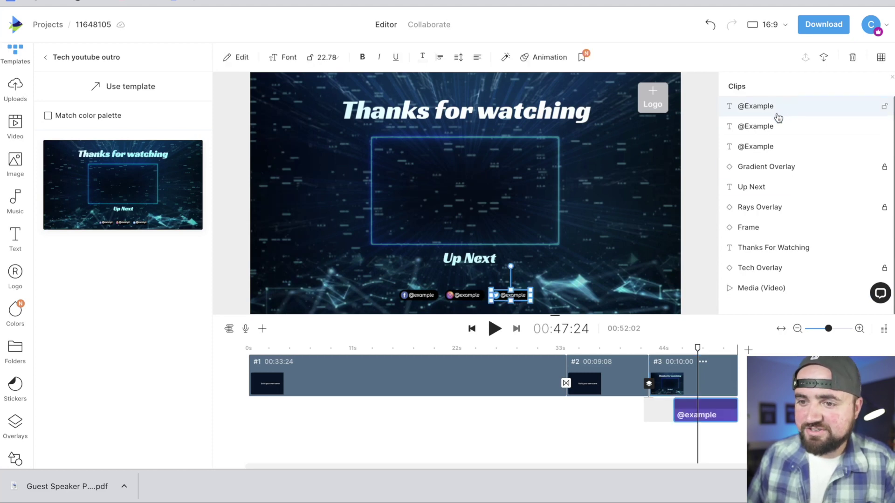
{"action": "double_click", "coordinate": [513, 295]}
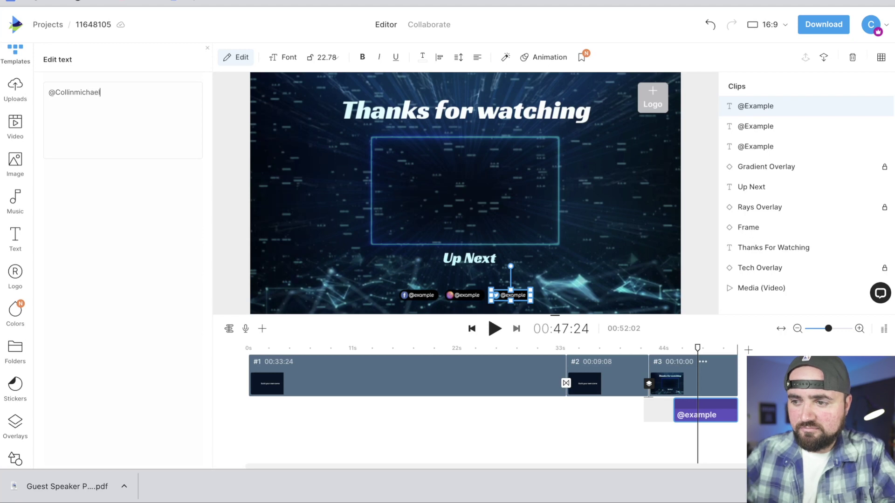
{"action": "type", "text": "96"}
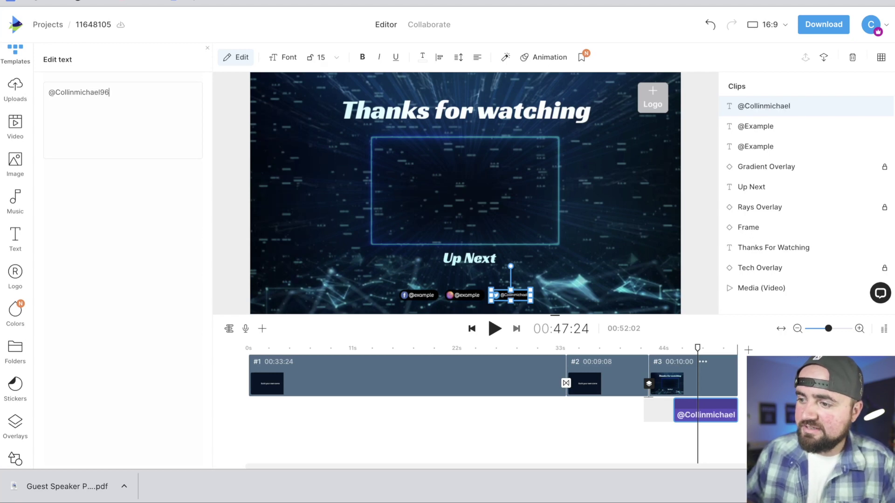
- Delete the Up Next text from the outro scene
{"action": "left_click", "coordinate": [768, 127]}
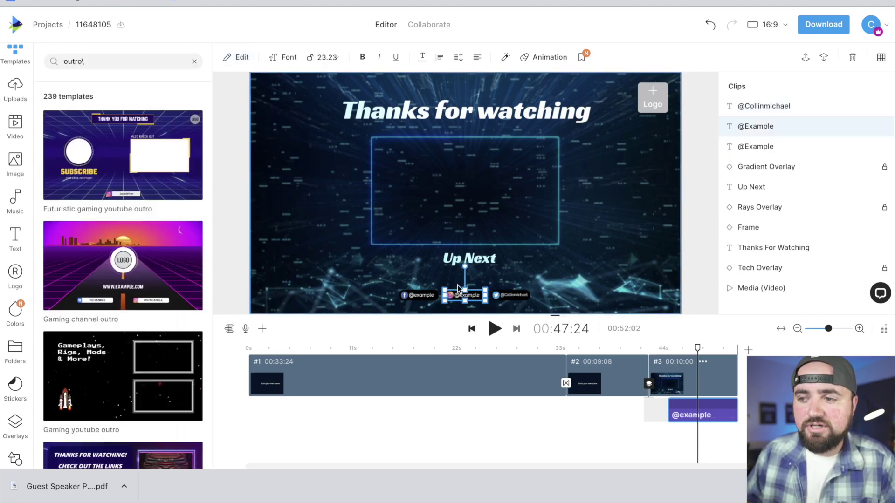
{"action": "mouse_move", "coordinate": [157, 142]}
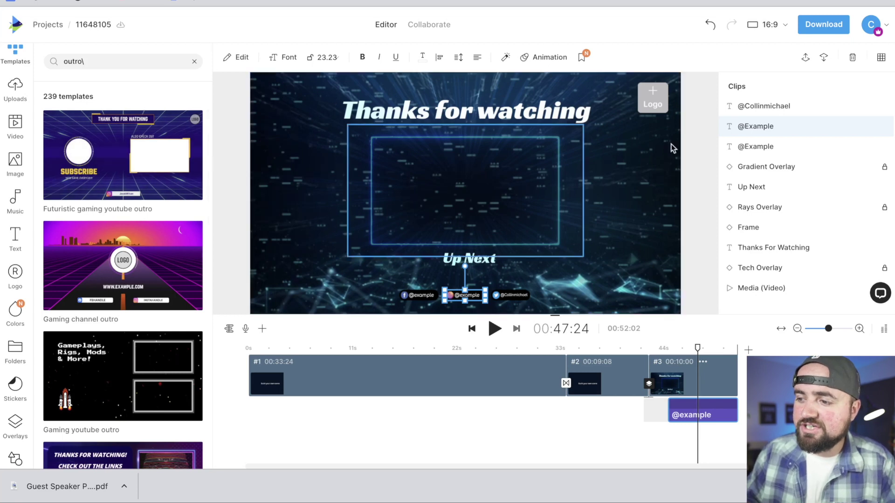
{"action": "left_click", "coordinate": [770, 147]}
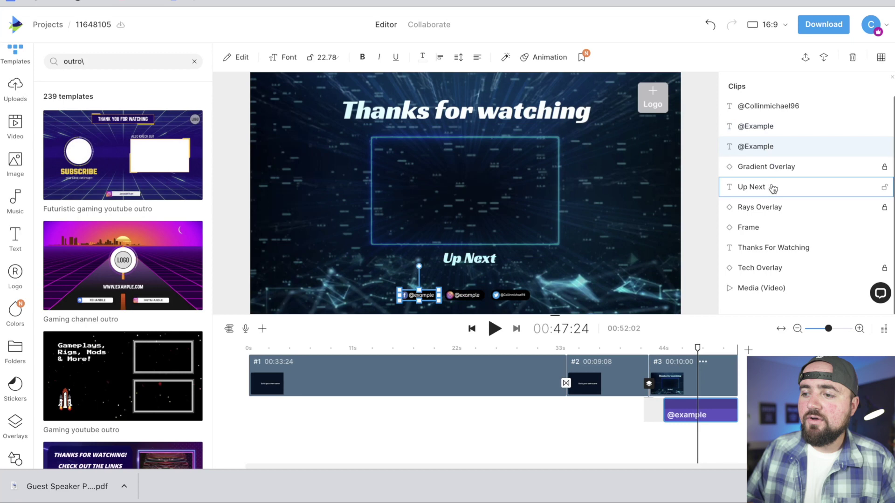
{"action": "left_click", "coordinate": [773, 188]}
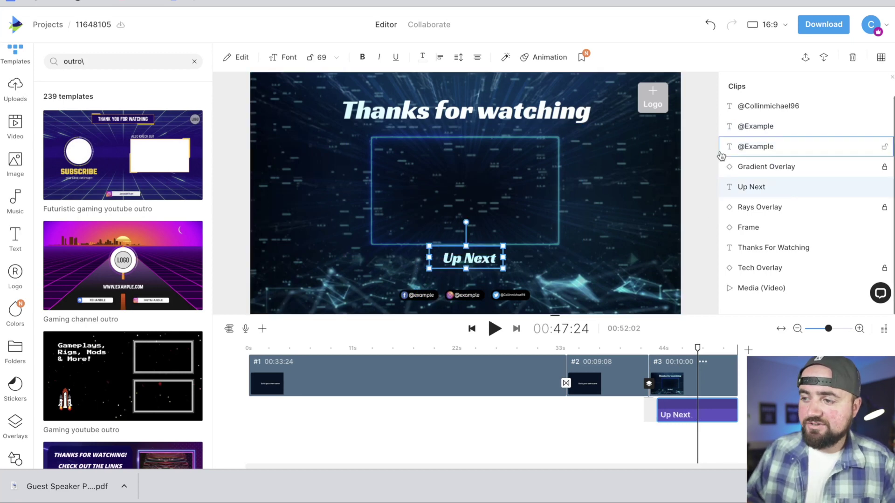
{"action": "left_click", "coordinate": [853, 57]}
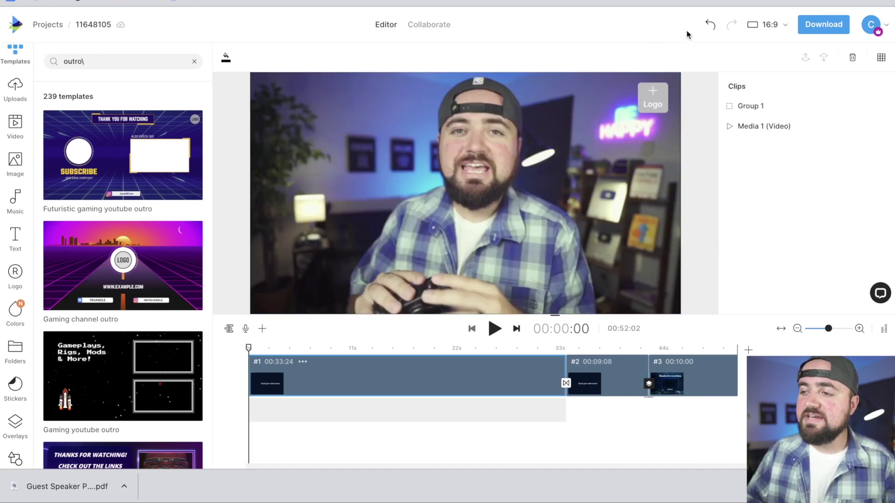
- Export the camera-review video at 1080p resolution so rendering begins in My Projects
{"action": "left_click", "coordinate": [827, 29]}
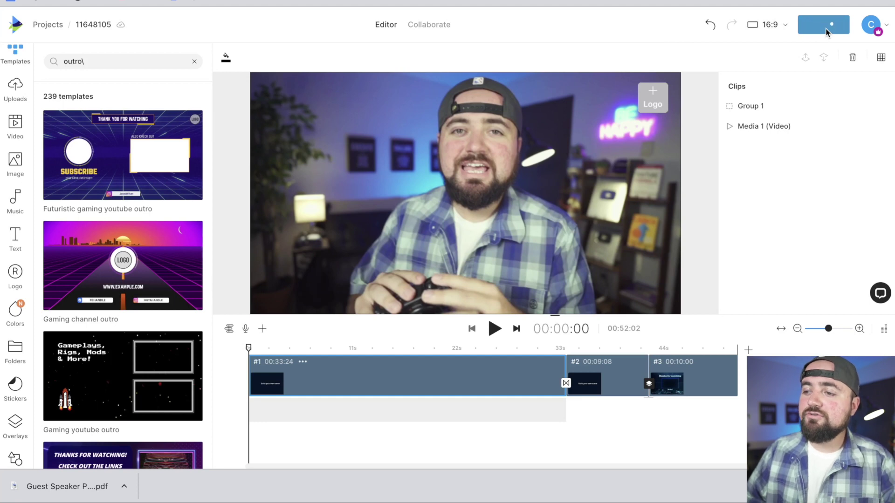
{"action": "left_click", "coordinate": [783, 83]}
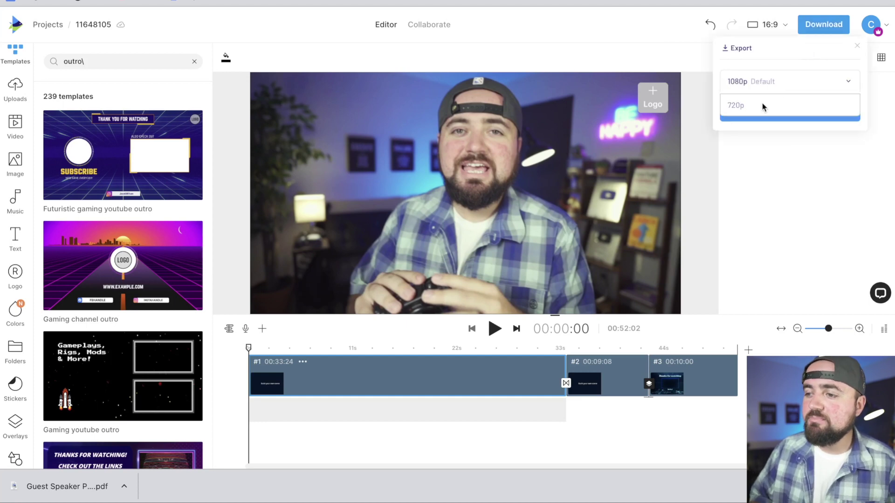
{"action": "left_click", "coordinate": [848, 83]}
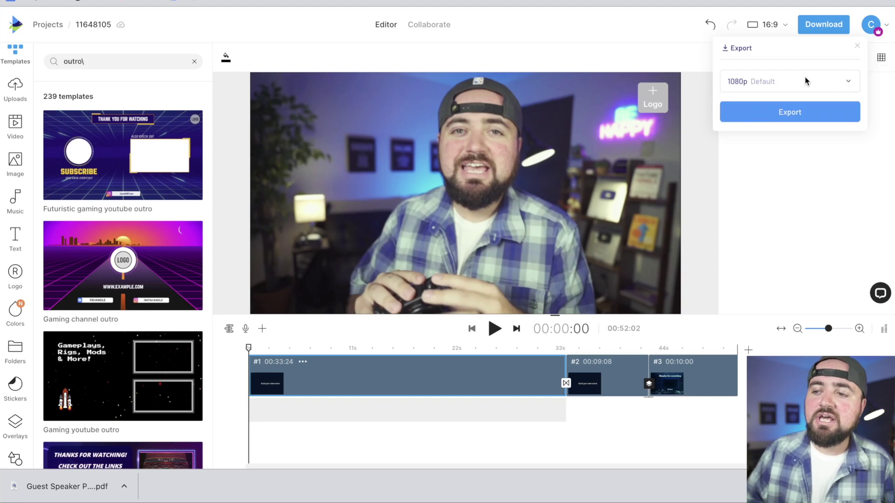
{"action": "left_click", "coordinate": [777, 114]}
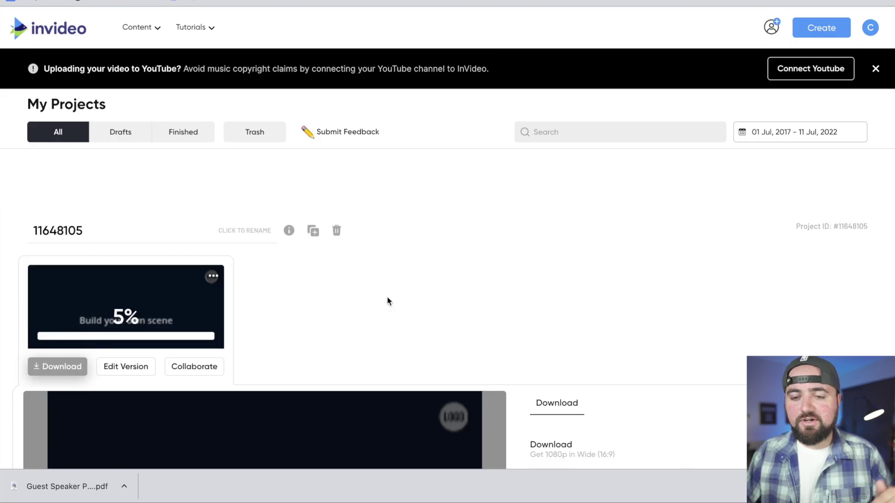